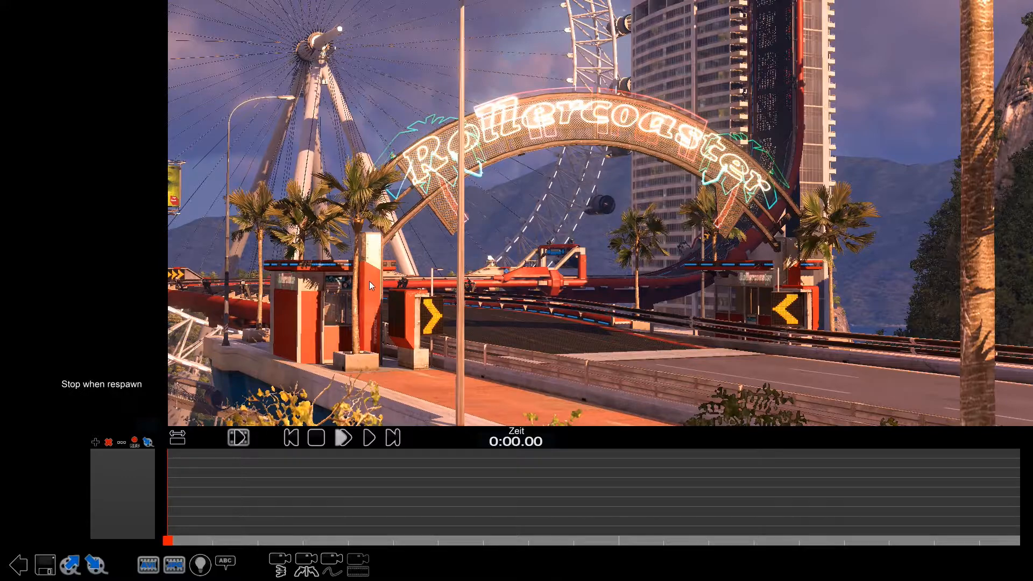
Step: Record a new ghost by driving through the Rollercoaster arch into the loop, and use that ghost in the editor
click(94, 442)
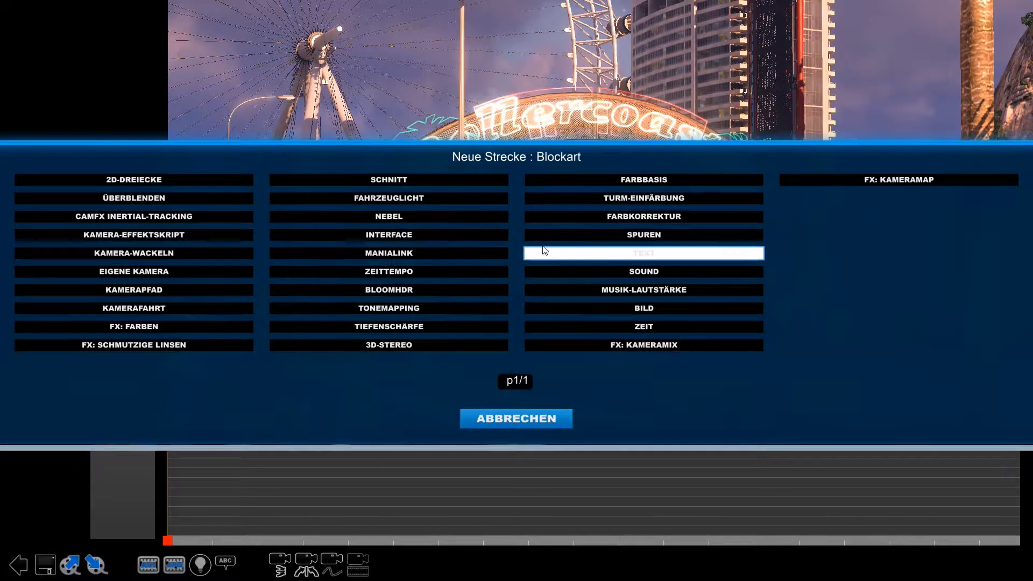
click(503, 416)
click(137, 442)
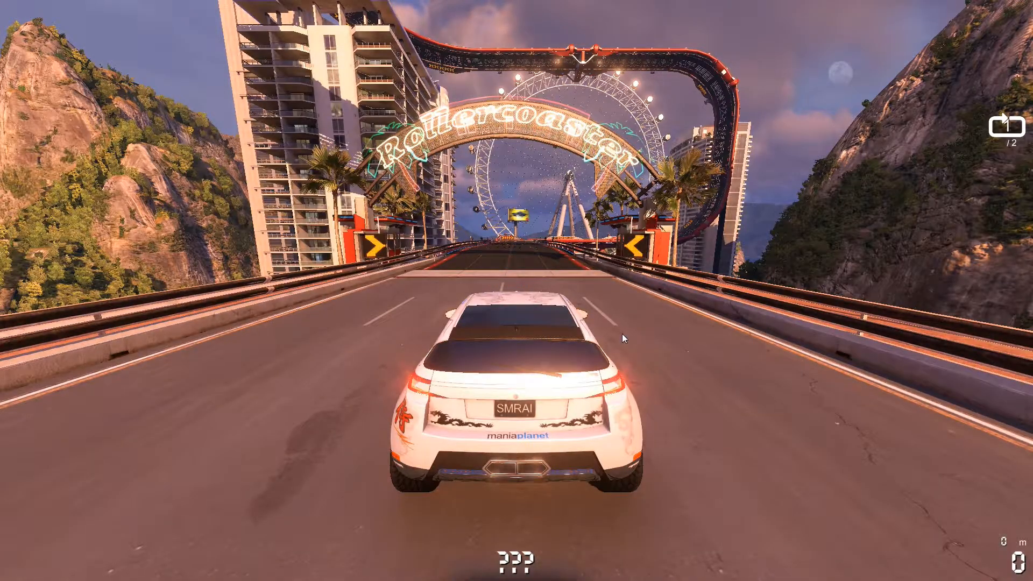
key(Up)
key(3)
key(Left)
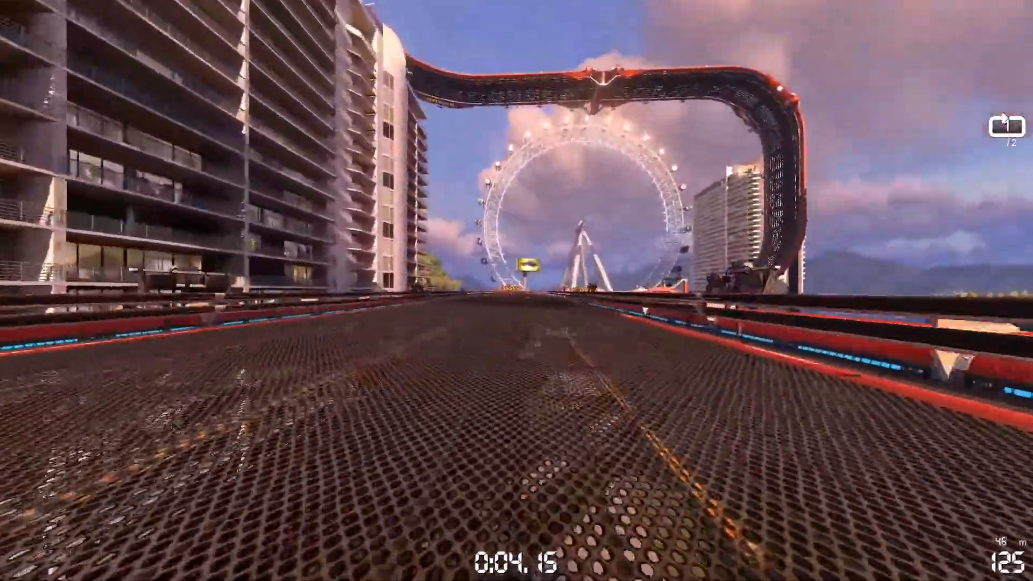
key(Right)
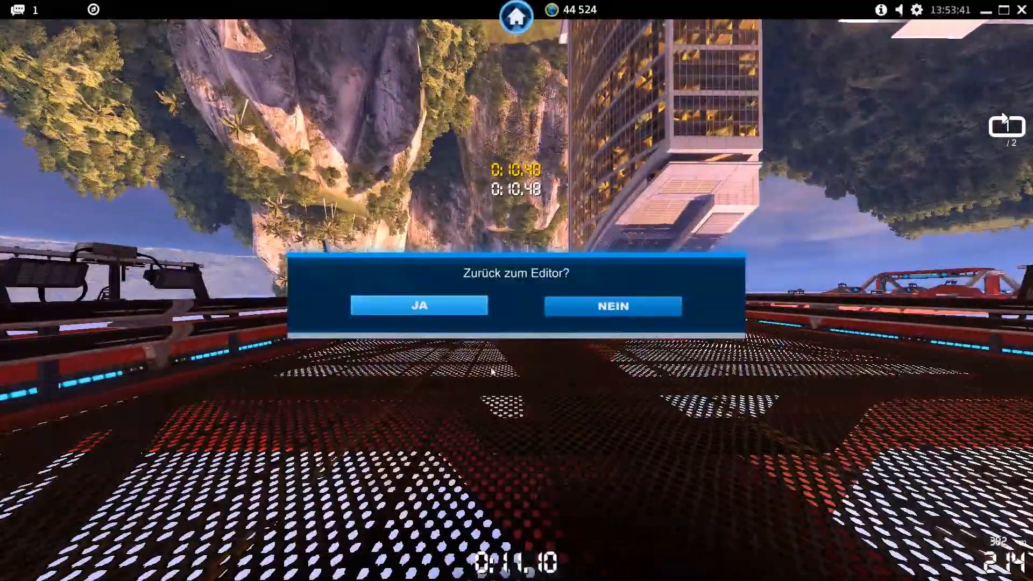
click(412, 304)
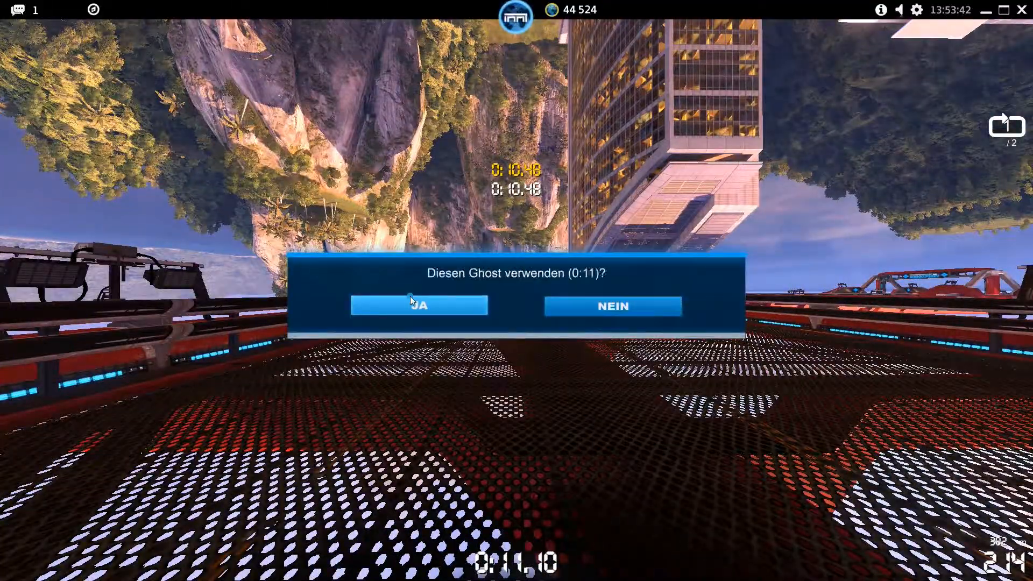
click(410, 299)
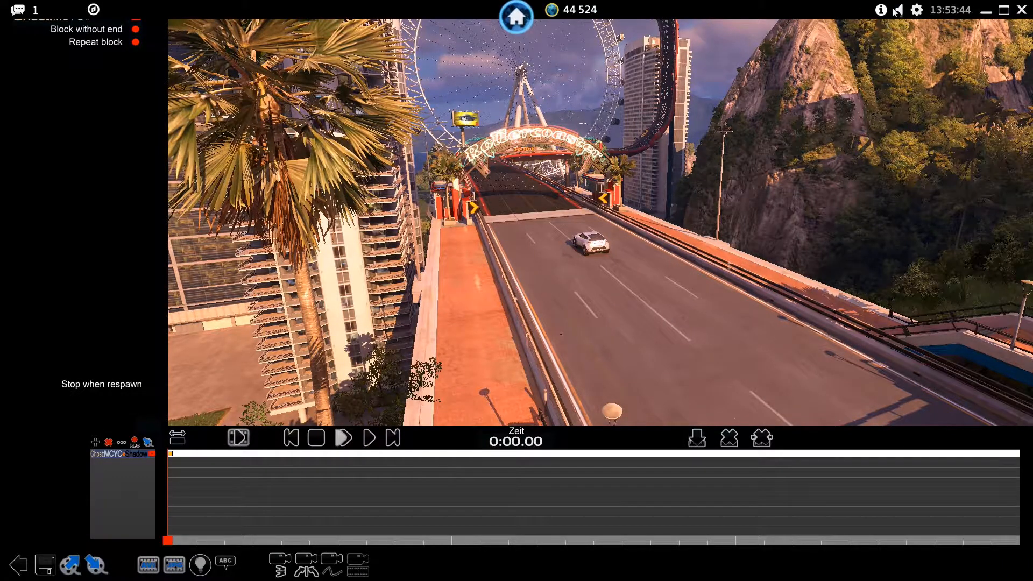
Step: Add an Eigene Kamera track above the recorded ghost
drag(621, 186, 282, 347)
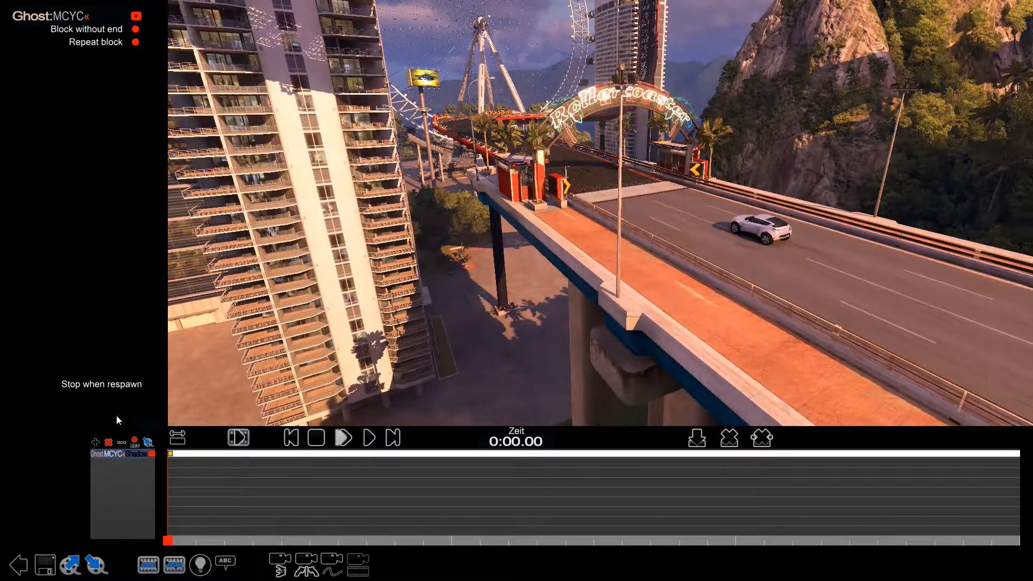
click(96, 442)
click(196, 271)
Step: Frame the start camera keyframe low behind the parked car, facing the Rollercoaster arch and the Ferris wheel
drag(496, 251, 453, 242)
scroll(485, 262, down, 5)
scroll(494, 252, up, 4)
scroll(495, 254, down, 4)
scroll(490, 193, up, 6)
scroll(453, 242, up, 3)
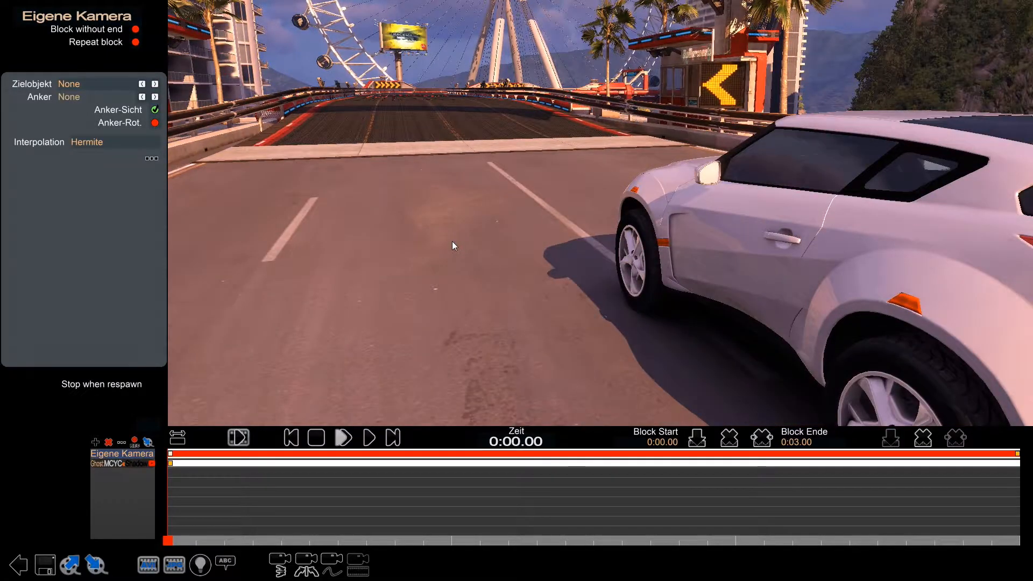
scroll(452, 241, down, 6)
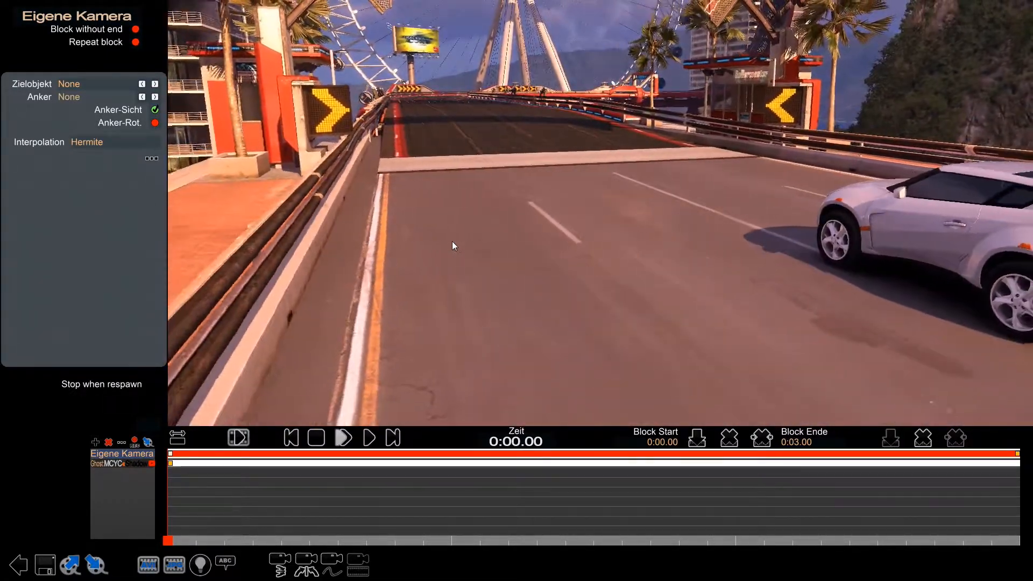
scroll(452, 241, down, 7)
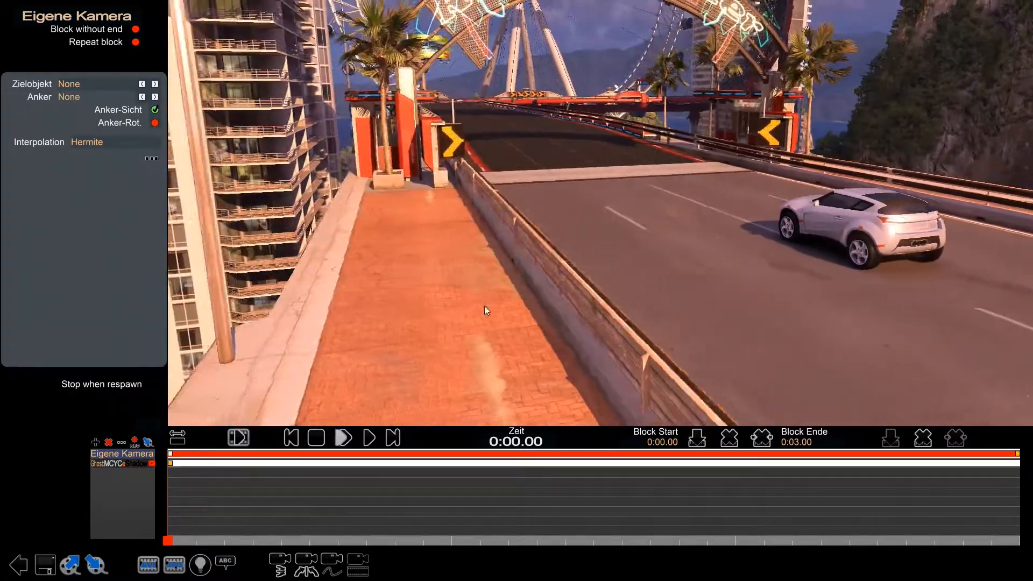
drag(484, 305, 418, 237)
scroll(577, 281, down, 2)
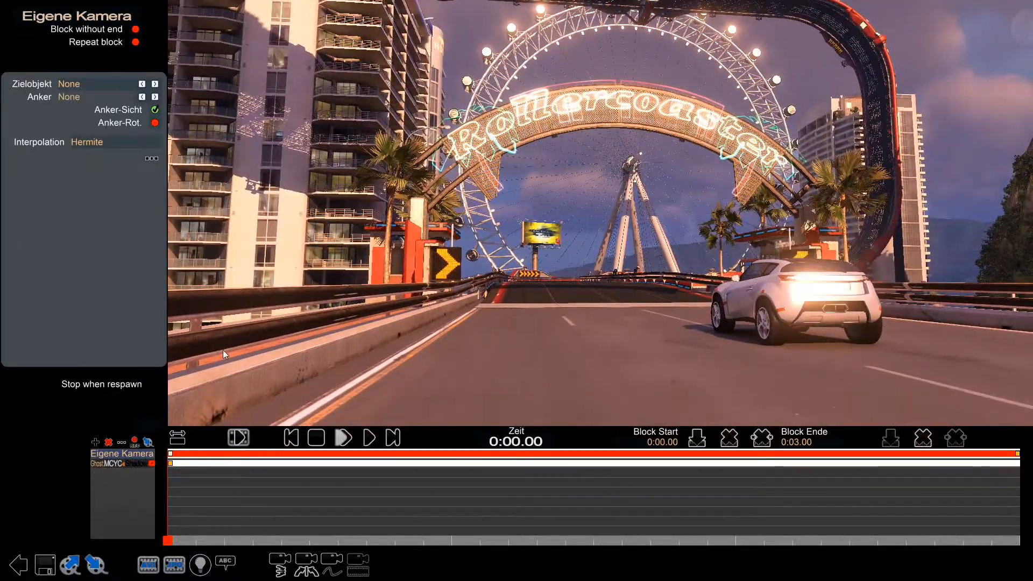
Step: Fit the timeline to the whole ghost and copy the start camera keyframe onto the end keyframe at 0:03.00
click(177, 436)
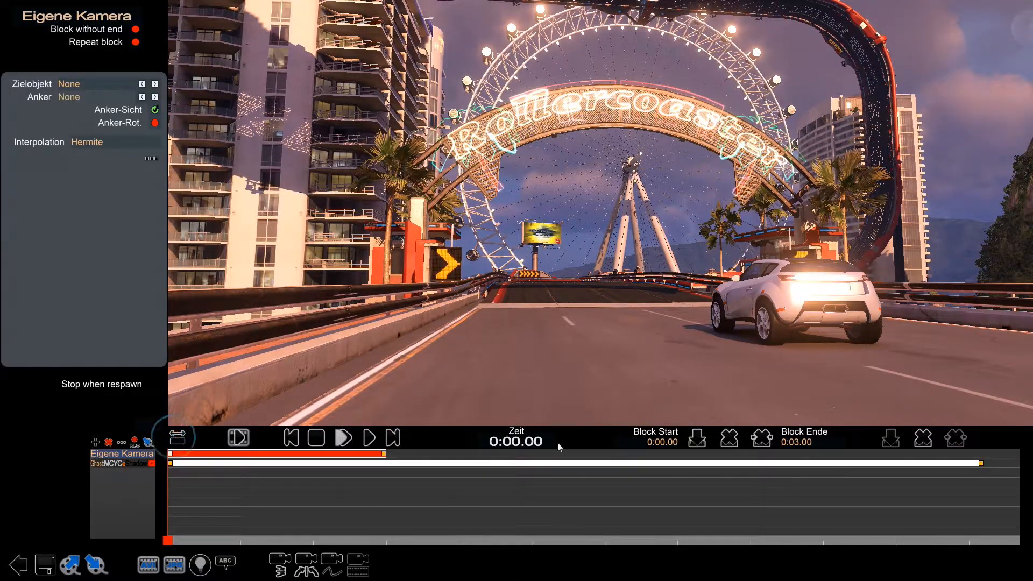
click(386, 458)
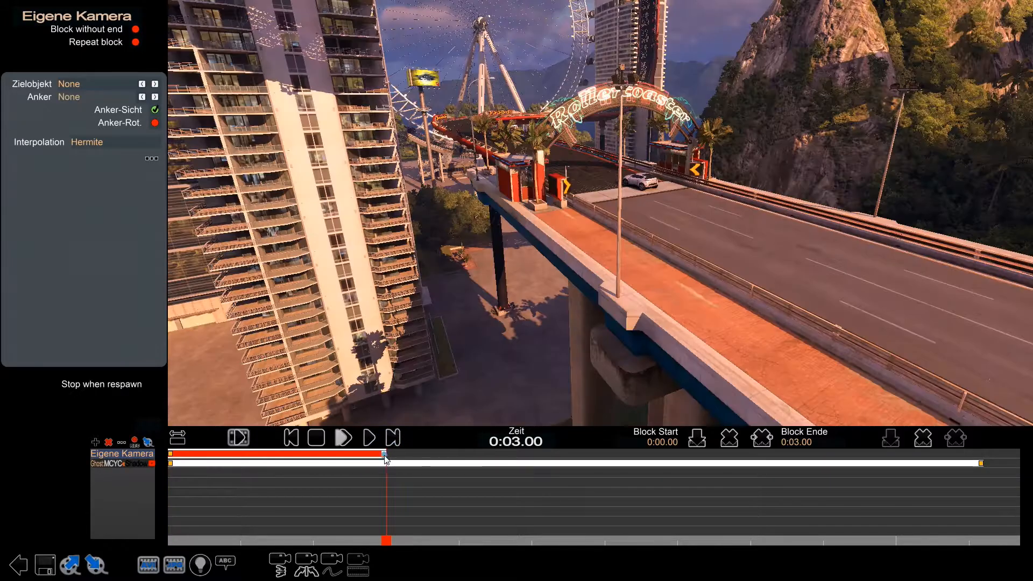
right_click(172, 454)
Step: Reframe the end camera keyframe as a close-up of the Rollercoaster sign and copy that view to the start keyframe
drag(484, 301, 513, 235)
scroll(513, 235, up, 5)
scroll(512, 235, down, 3)
scroll(506, 236, up, 1)
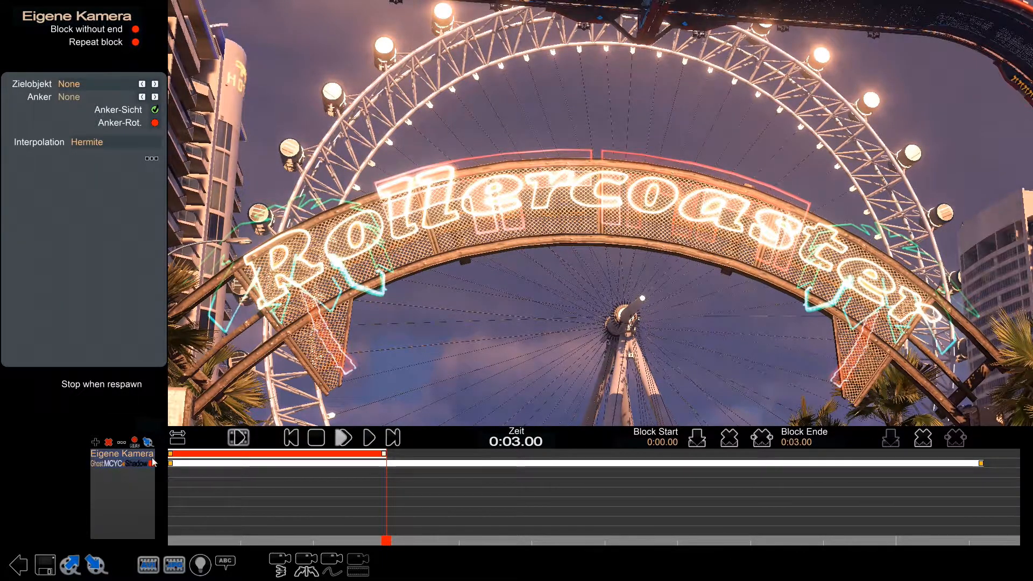
right_click(171, 454)
right_click(383, 456)
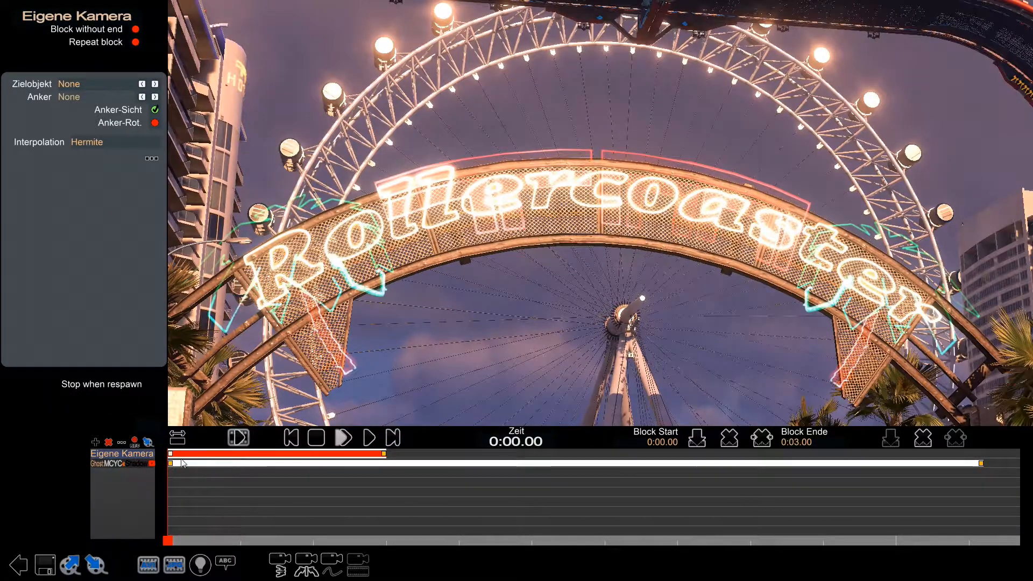
Step: Add a Tiefenschärfe track and set its start keyframe to Fokus Z 12.386 and Linsengröße 1.2331
click(96, 442)
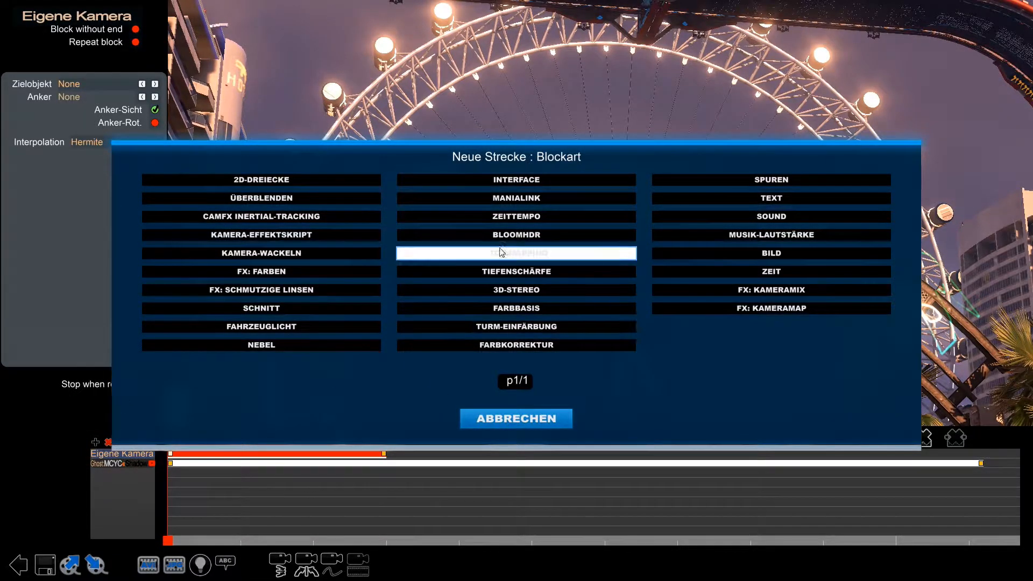
click(452, 272)
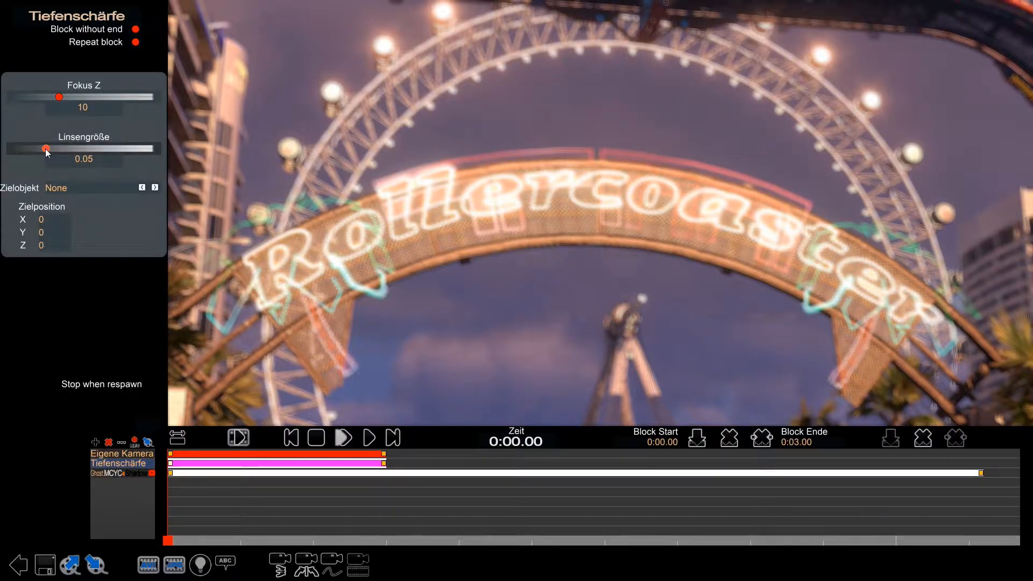
mouse_move(47, 151)
mouse_down()
mouse_move(101, 147)
mouse_move(51, 144)
mouse_up()
mouse_move(59, 97)
mouse_down()
mouse_move(50, 93)
mouse_move(62, 94)
mouse_up()
drag(53, 147, 114, 148)
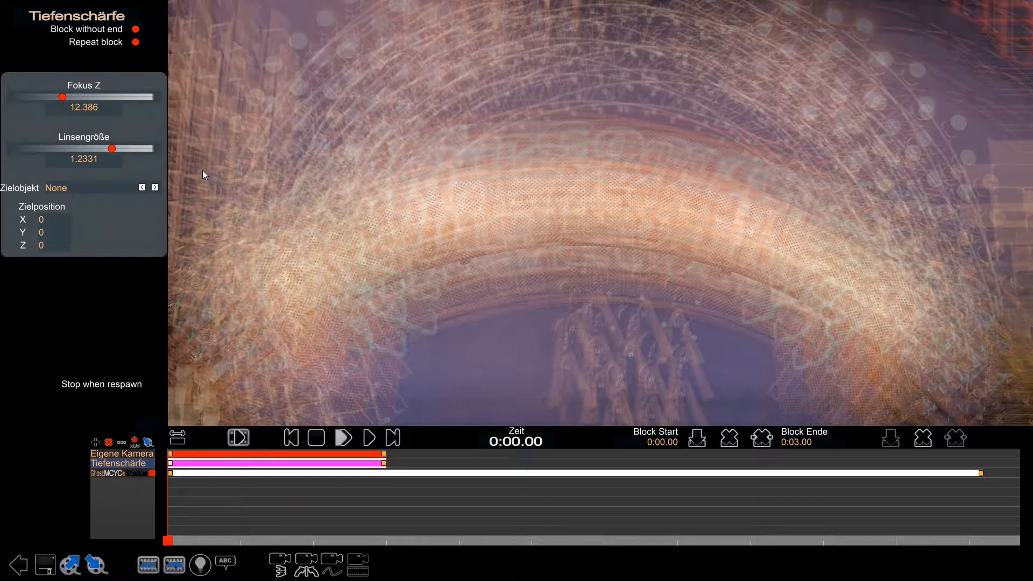
Step: Set the start depth-of-field keyframe to Fokus Z 30.682 and Linsengröße 0.24343, and copy it to the end keyframe
mouse_move(64, 98)
mouse_down()
mouse_move(57, 93)
mouse_move(76, 94)
mouse_up()
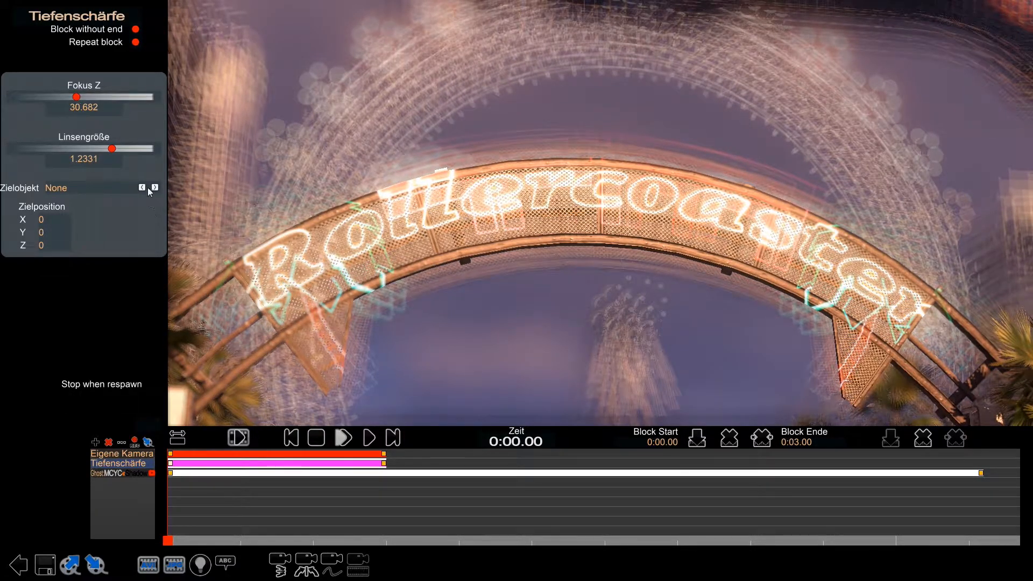
drag(114, 149, 81, 148)
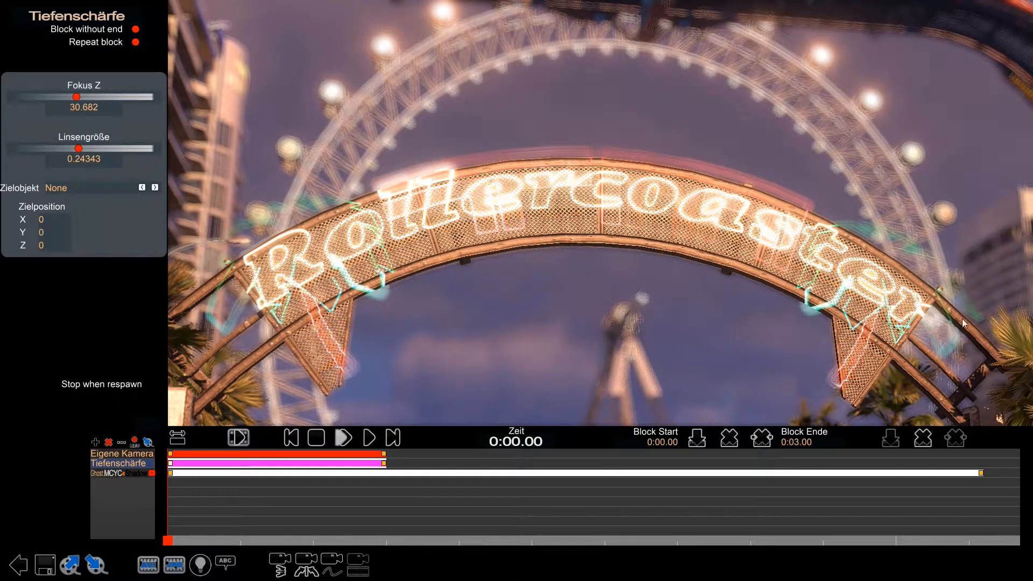
click(384, 463)
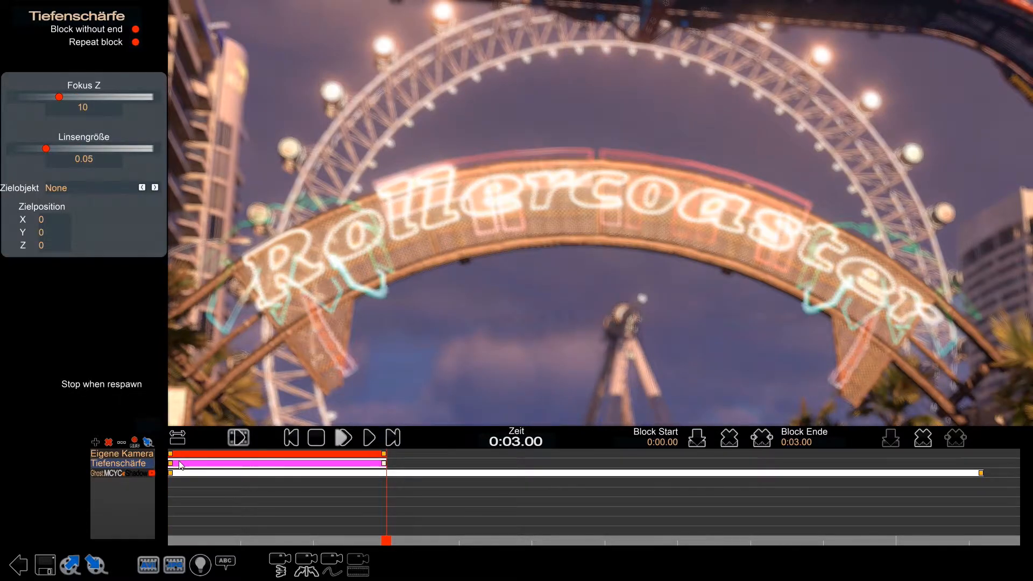
right_click(170, 462)
Step: Move the end camera keyframe at 0:03.00 so the arch sits before the tower block with the palm and billboard in frame
click(383, 454)
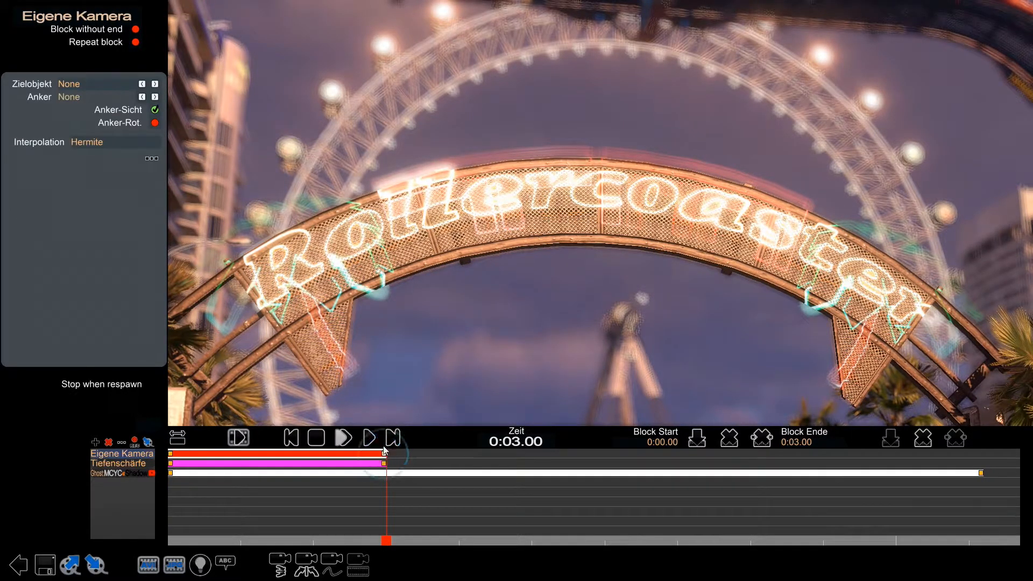
right_drag(514, 297, 375, 308)
key(Right)
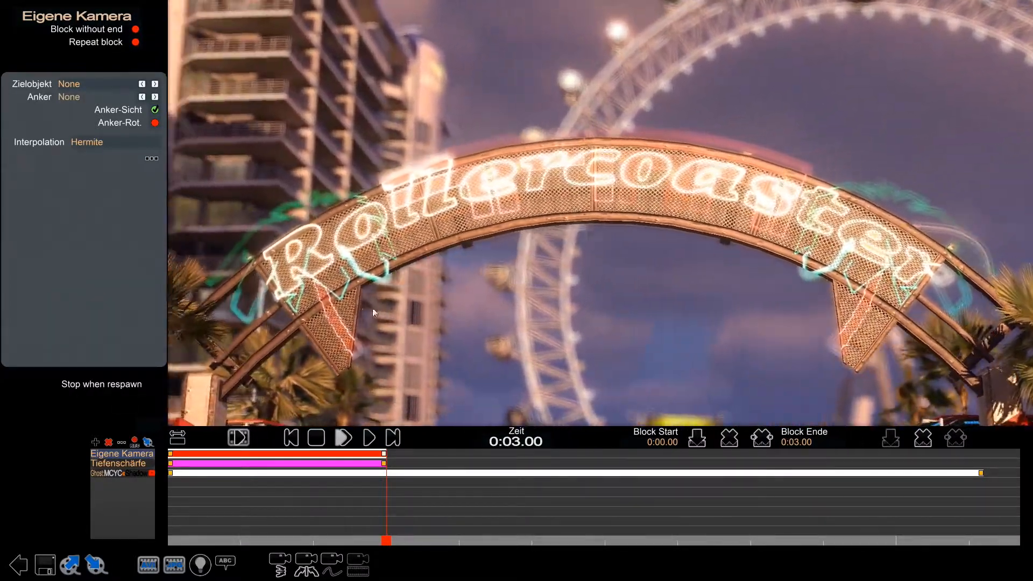
right_drag(452, 294, 495, 326)
key(Down)
right_drag(495, 231, 413, 188)
key(Down)
key(Up)
key(Right)
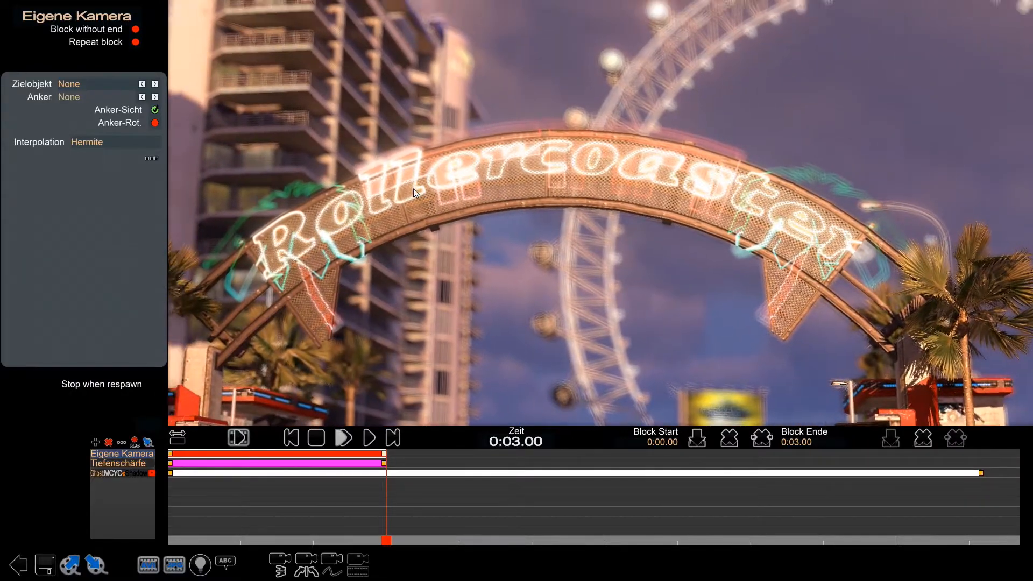
Step: Play the camera move from the start to check the blurred background
click(316, 437)
click(369, 439)
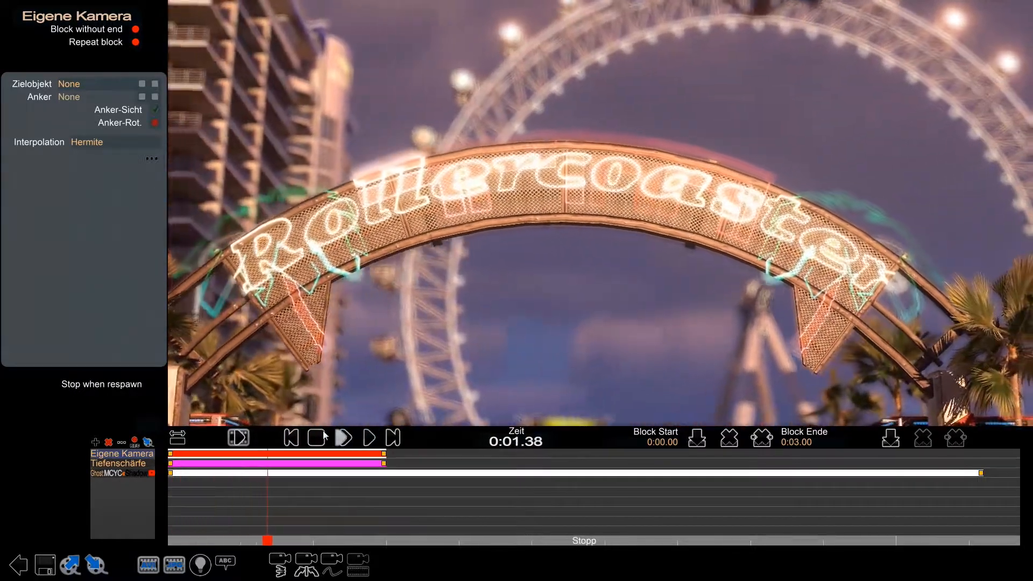
click(291, 437)
Step: Set the start depth-of-field keyframe to Fokus Z 31.783 and Linsengröße 0.10268
click(170, 465)
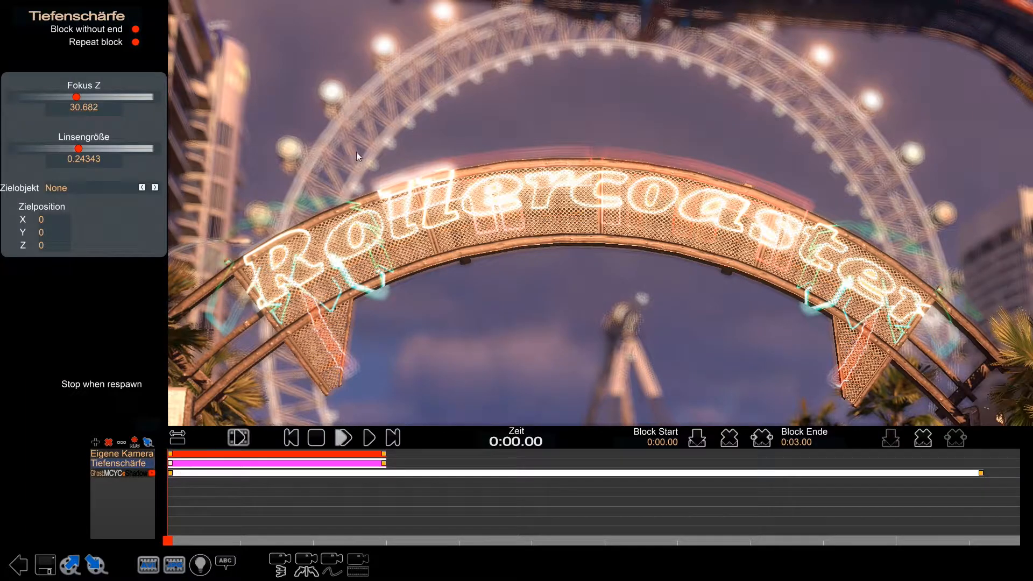
drag(79, 152, 98, 150)
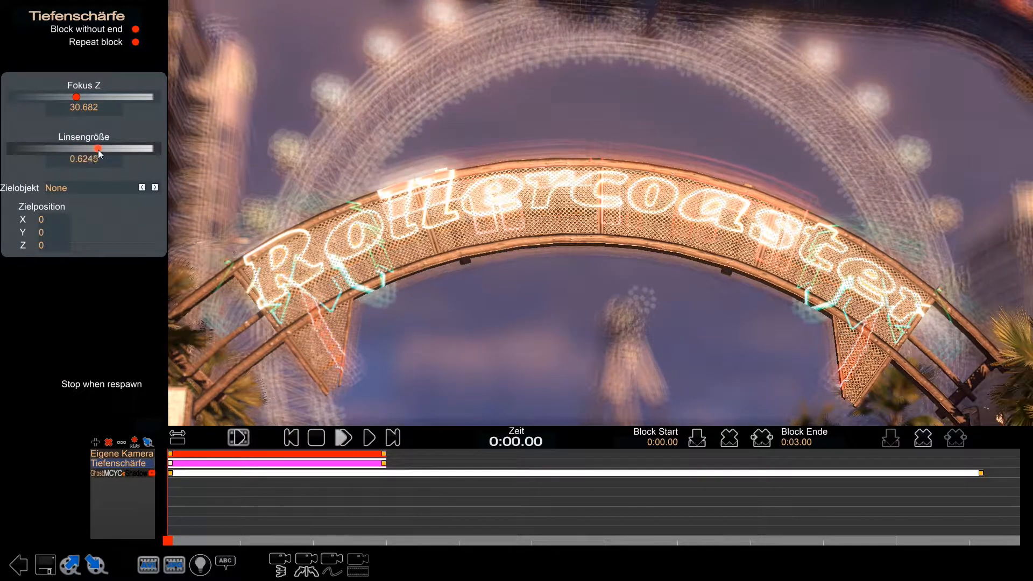
drag(76, 97, 78, 103)
drag(102, 149, 60, 144)
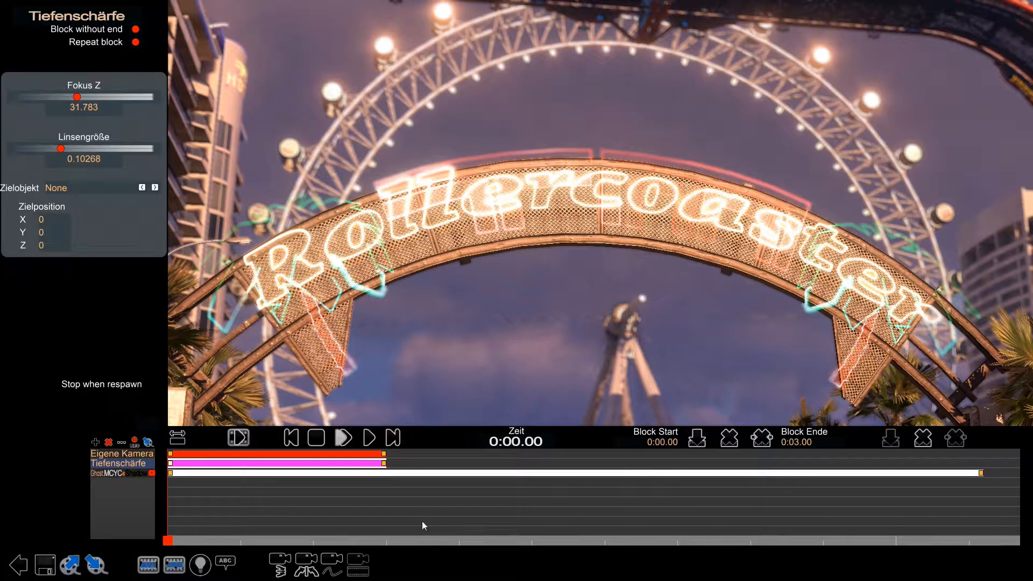
Step: Copy the start depth-of-field keyframe to the end at 0:03.00 and set it to Fokus Z 37.833 and Linsengröße 0.23107
click(387, 469)
click(170, 469)
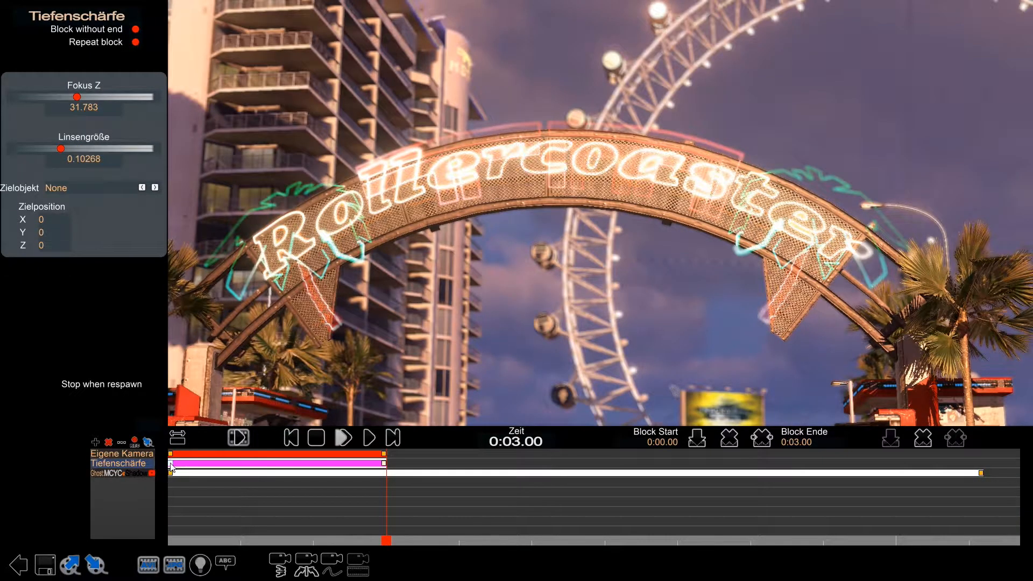
drag(60, 148, 92, 148)
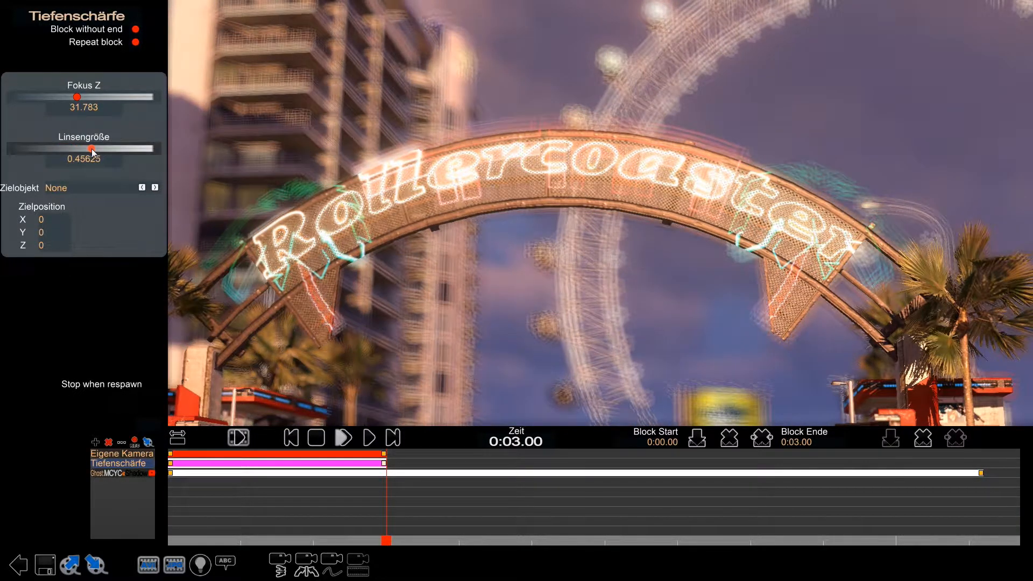
drag(77, 95, 79, 95)
mouse_move(91, 149)
mouse_down()
mouse_move(69, 150)
mouse_move(77, 149)
mouse_up()
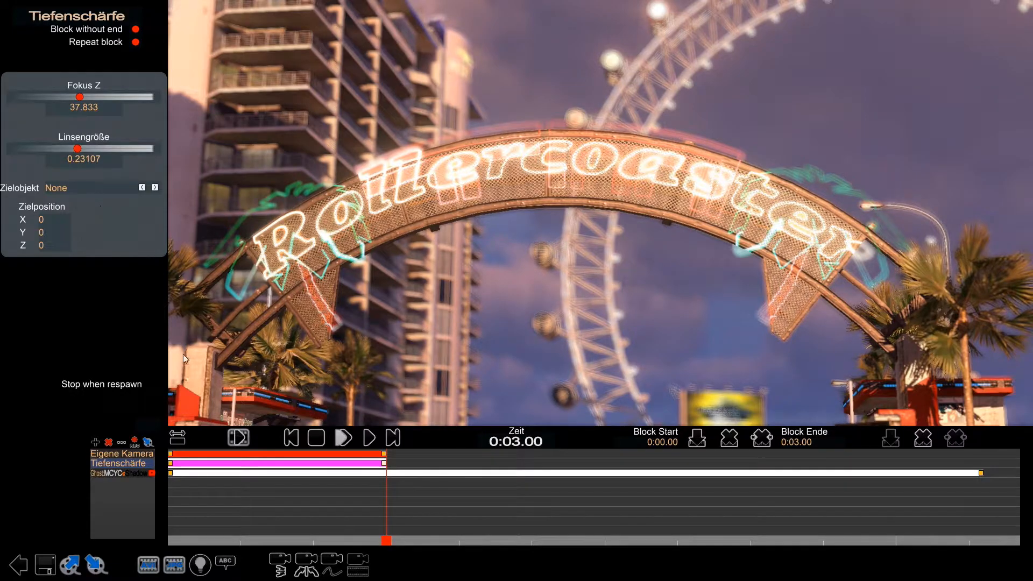
Step: Replay the camera shot from the beginning several times to review the focus change, and return to the start
click(370, 437)
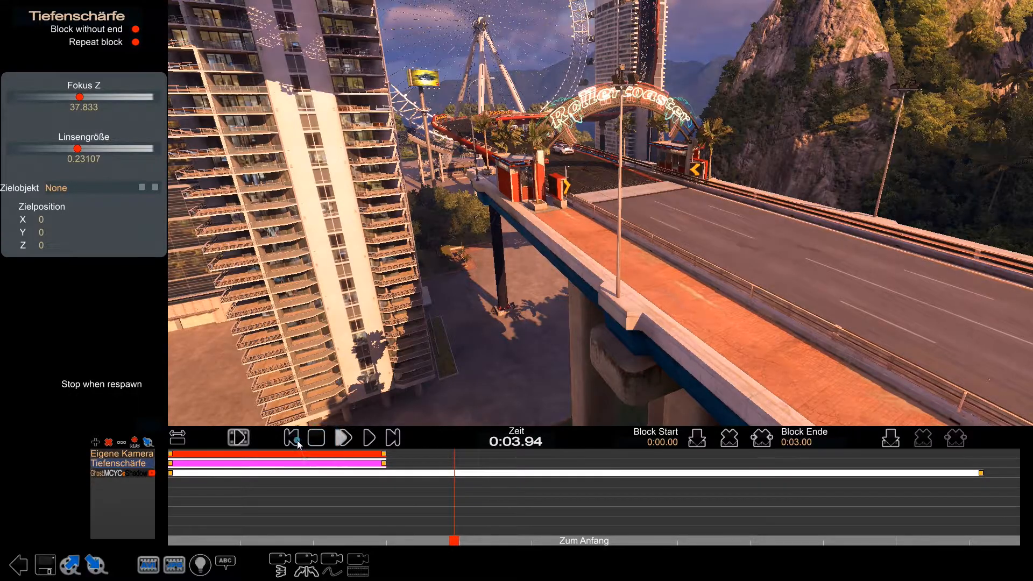
click(291, 437)
click(370, 434)
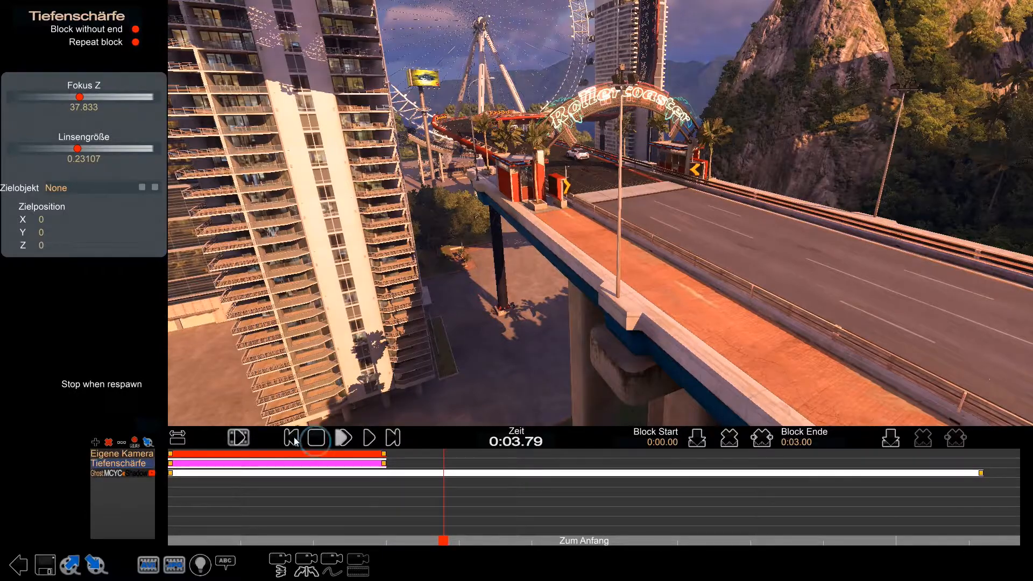
click(291, 438)
click(363, 435)
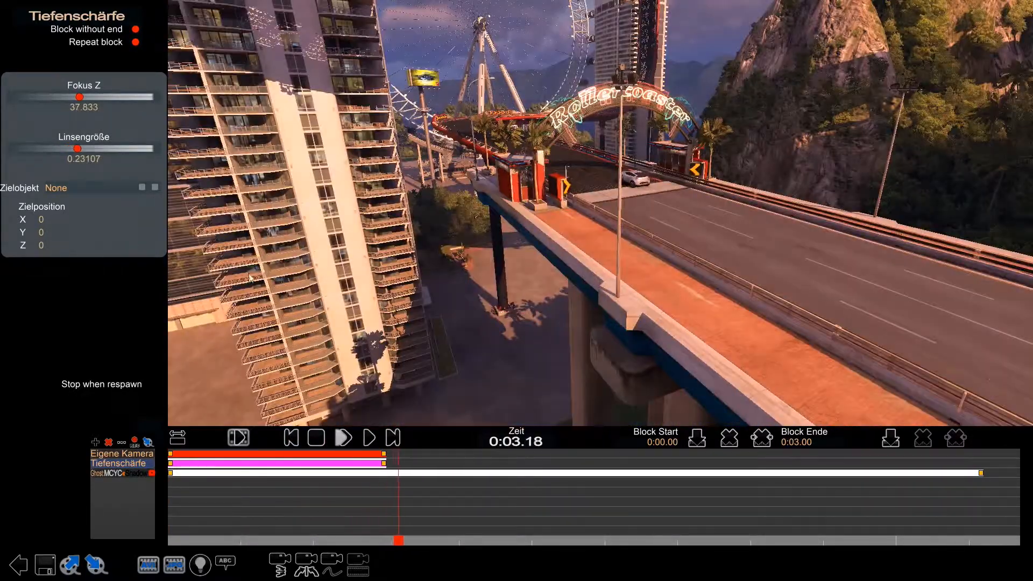
click(311, 442)
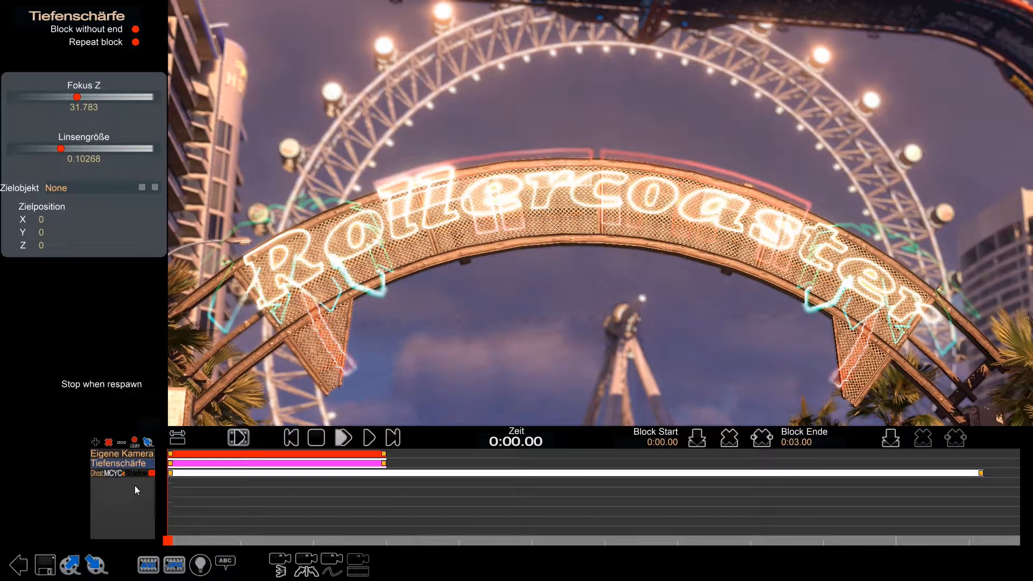
Step: Delete the Tiefenschärfe track and reframe the start camera keyframe on the white car from its rear side
click(109, 443)
click(170, 454)
right_drag(538, 215, 890, 430)
scroll(882, 430, up, 3)
scroll(890, 430, down, 4)
scroll(890, 430, up, 2)
scroll(889, 429, down, 1)
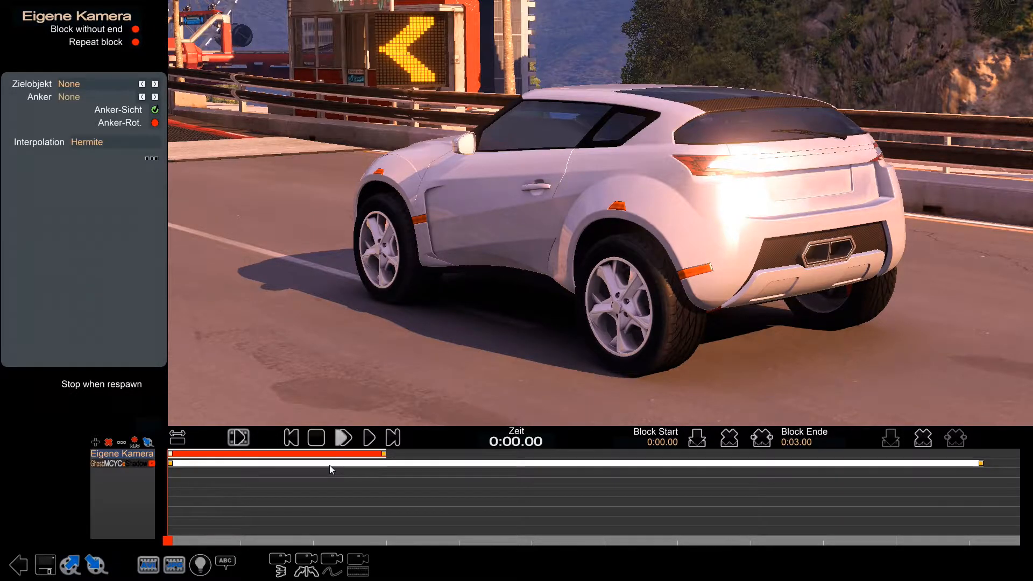
scroll(361, 312, up, 1)
scroll(361, 312, down, 1)
right_drag(361, 312, 359, 293)
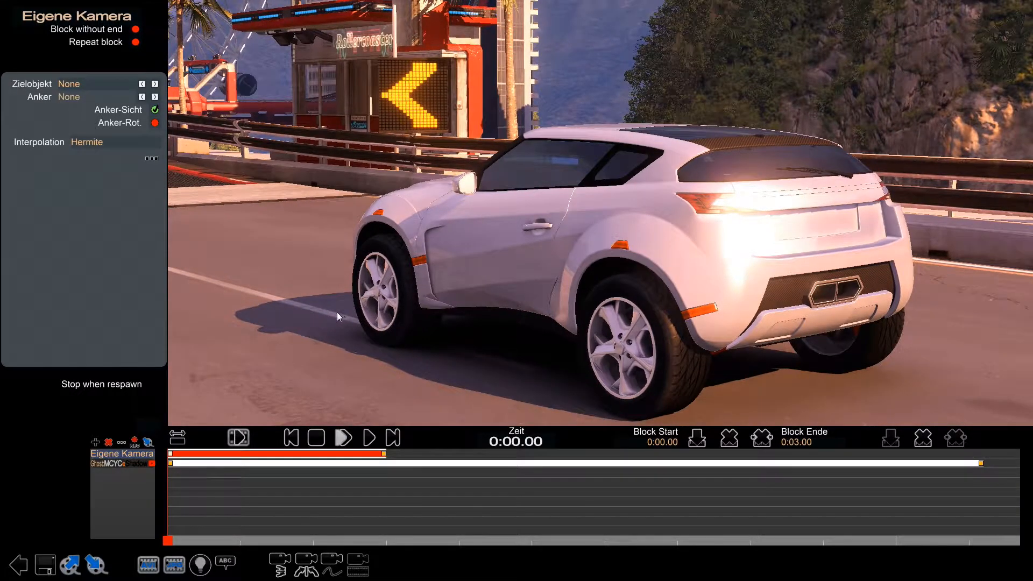
Step: Anchor the start and end camera keyframes to the recorded ghost and extend the camera block's end to 0:03.59
click(154, 97)
click(155, 96)
click(380, 459)
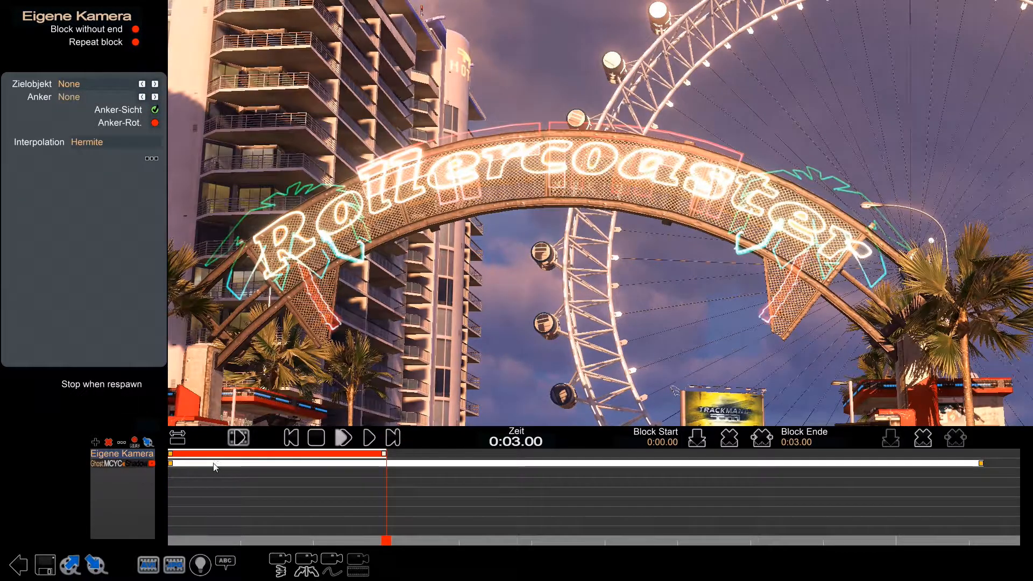
click(170, 455)
drag(386, 454, 429, 456)
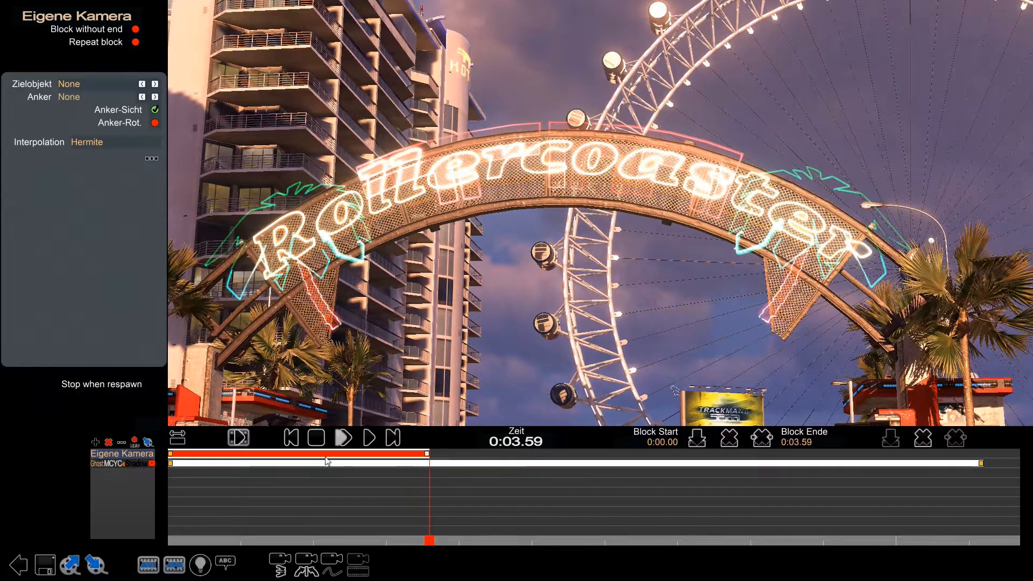
click(171, 455)
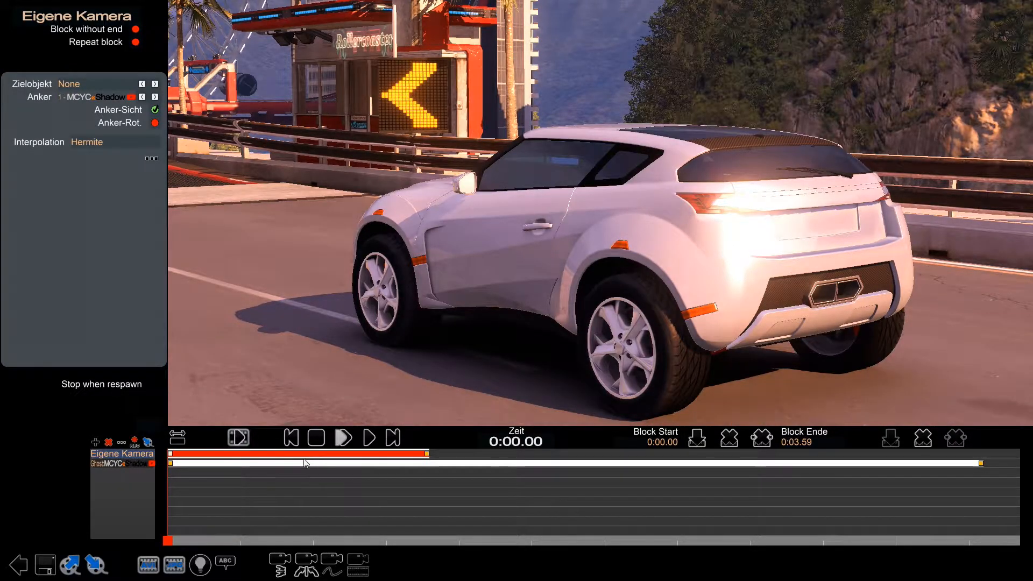
click(427, 453)
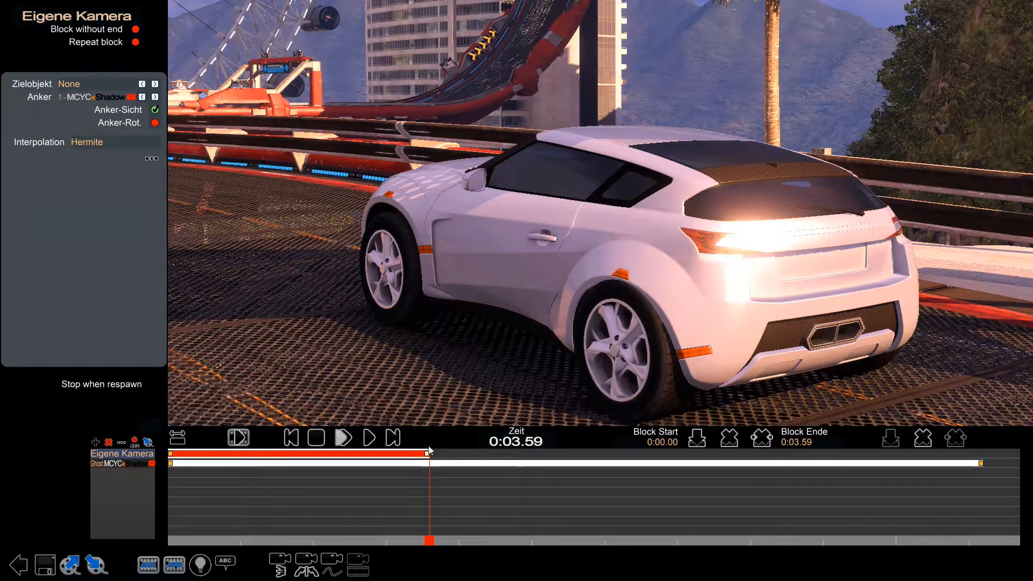
Step: Move the end camera keyframe to 0:07.00, frame it behind the car facing the checkpoint, and briefly preview the move from the start
drag(429, 456, 677, 450)
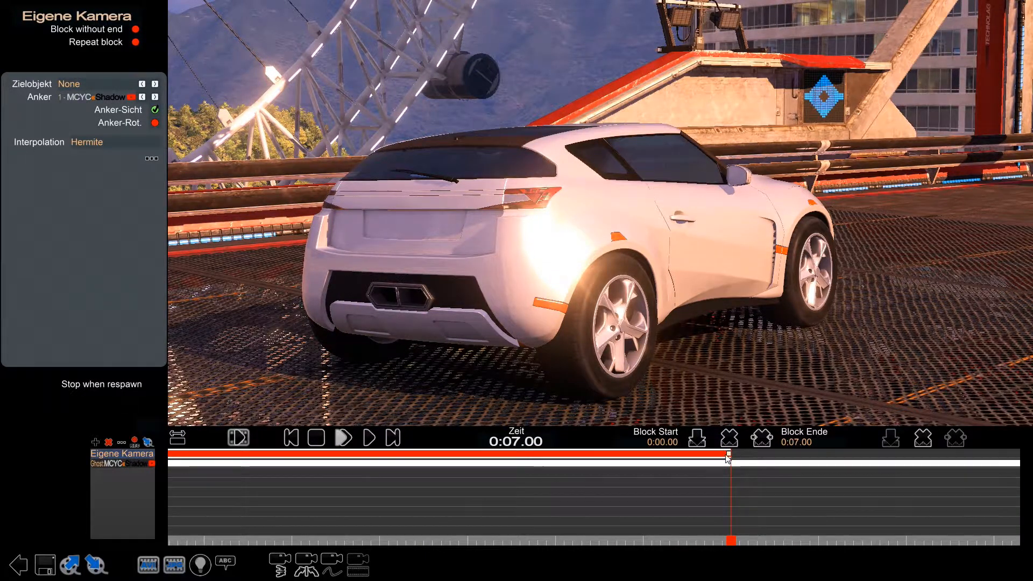
right_drag(383, 264, 597, 322)
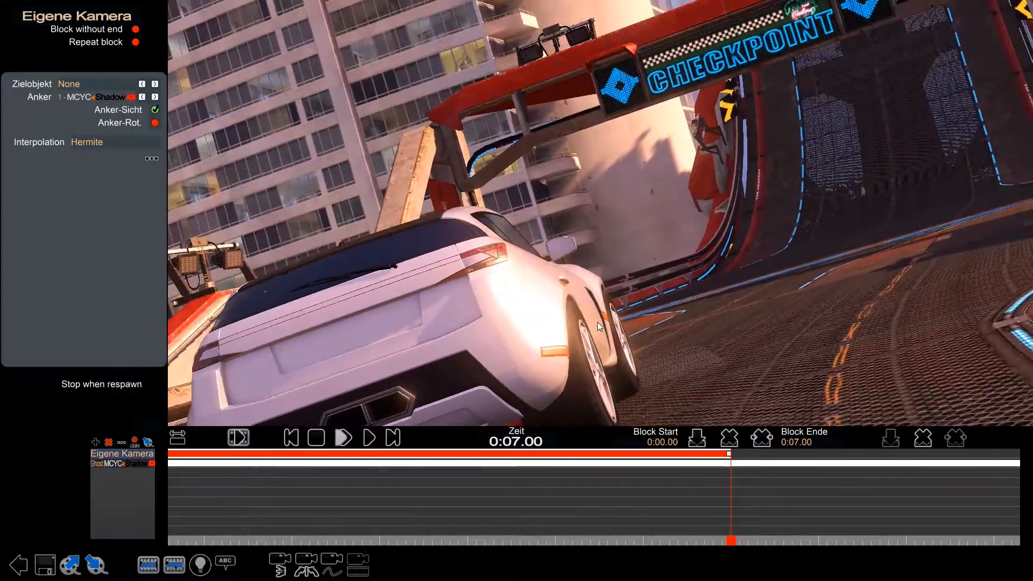
click(291, 437)
click(369, 438)
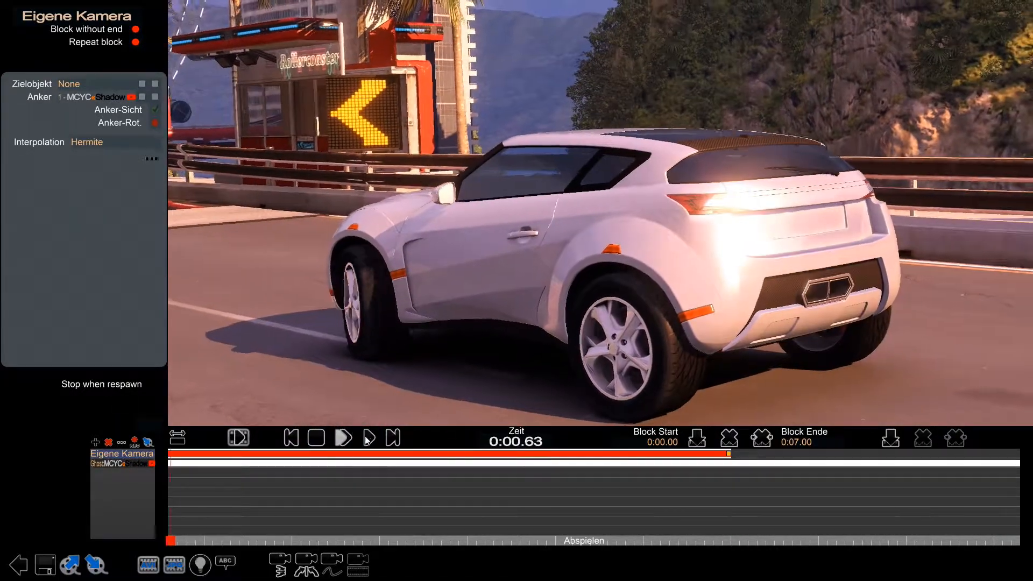
click(316, 438)
Step: Add a camera keyframe at 0:01.73 with a low close-up of the car's rear corner and the Ferris wheel behind
scroll(420, 530, down, 2)
click(177, 440)
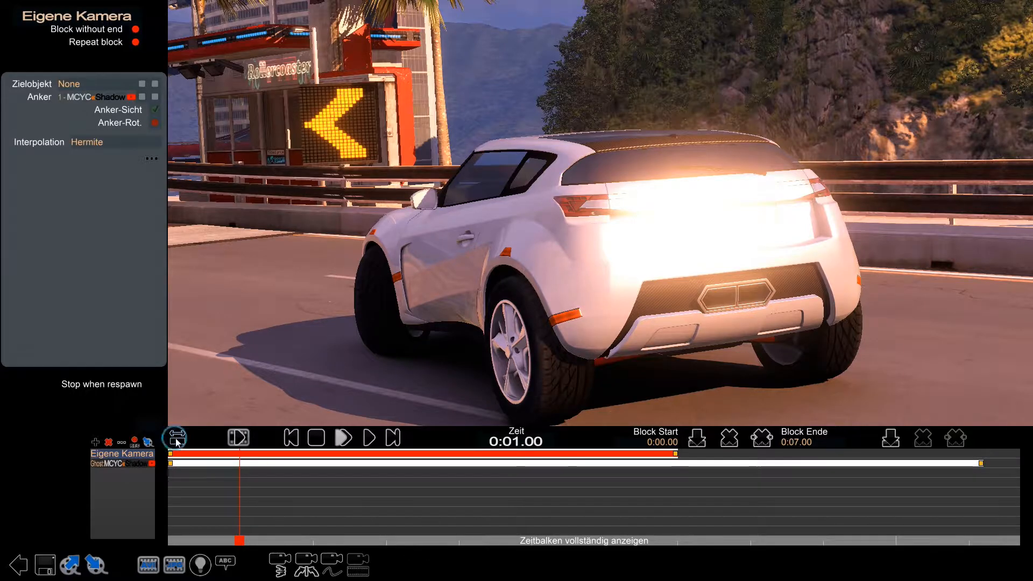
drag(239, 540, 294, 537)
click(894, 441)
drag(705, 344, 391, 356)
right_drag(391, 356, 263, 394)
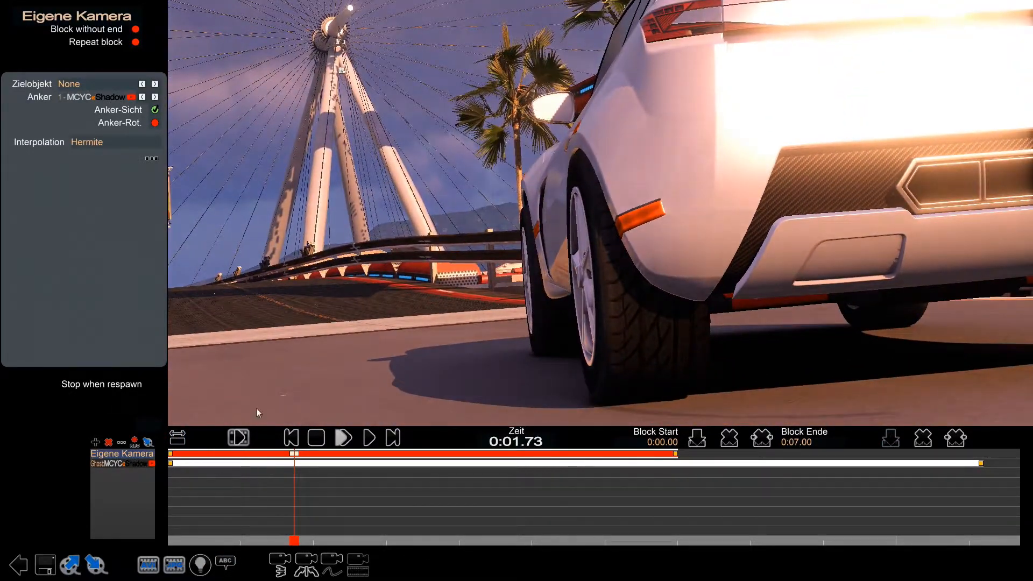
Step: Reframe the start camera keyframe as a close-up of the road surface
click(170, 454)
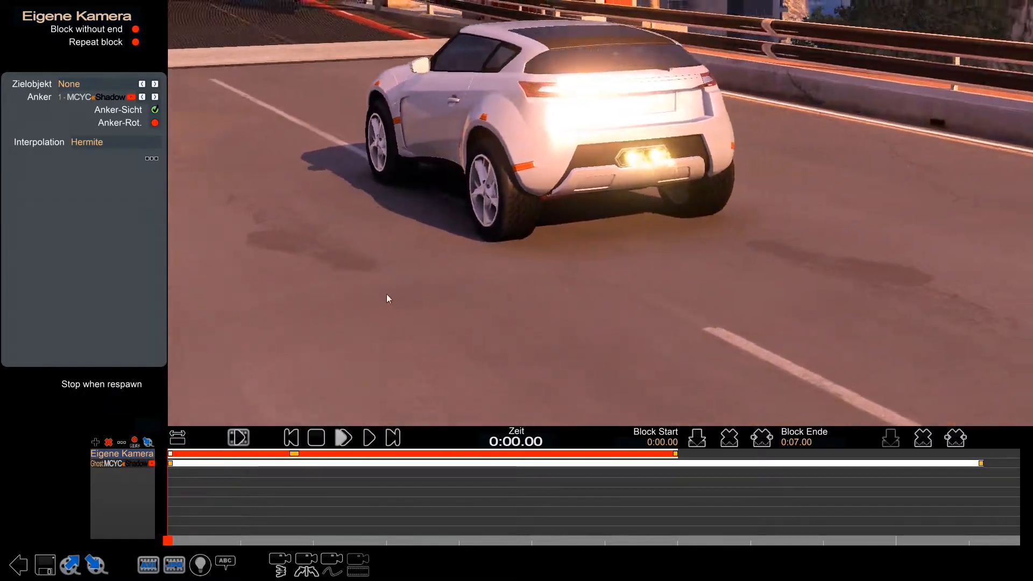
drag(386, 293, 180, 544)
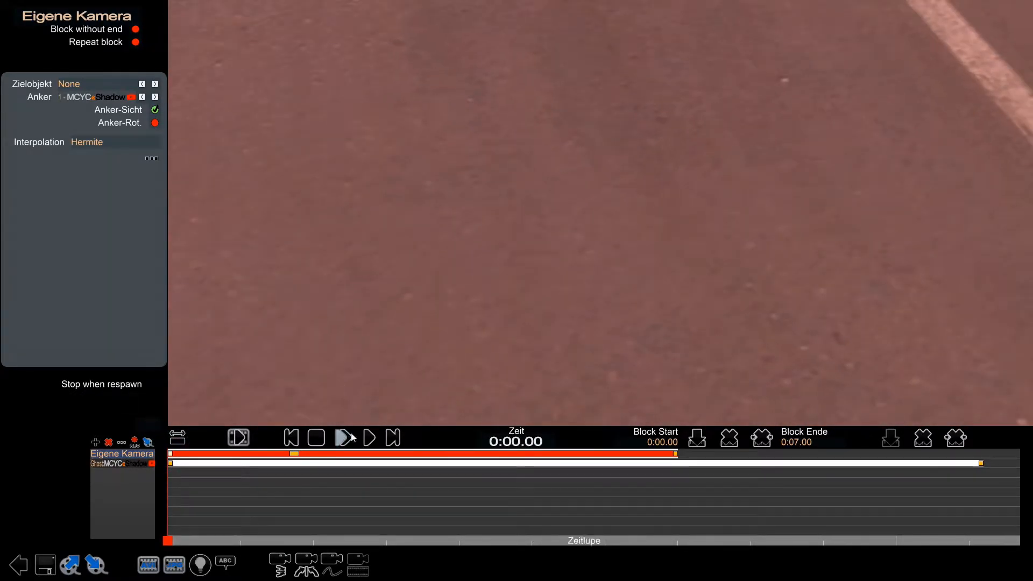
scroll(381, 290, down, 2)
scroll(381, 290, up, 3)
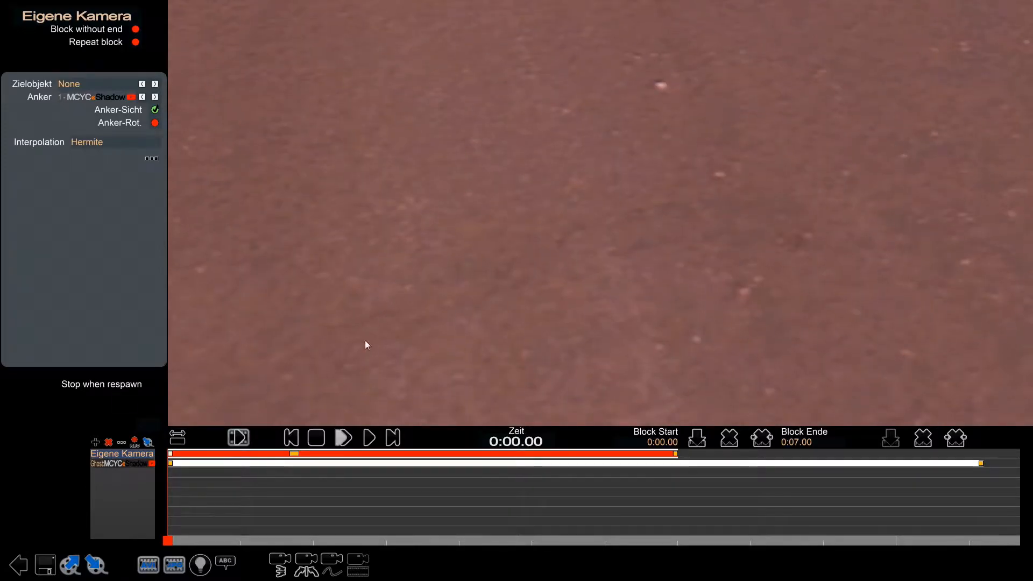
Step: Play the anchored camera move from the start to past its end and stop it
click(369, 438)
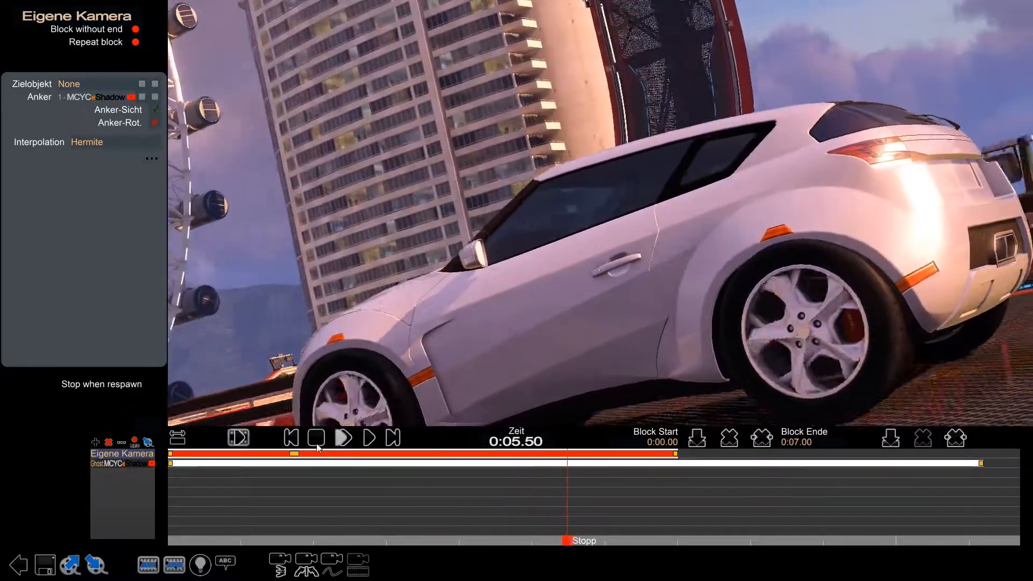
click(316, 446)
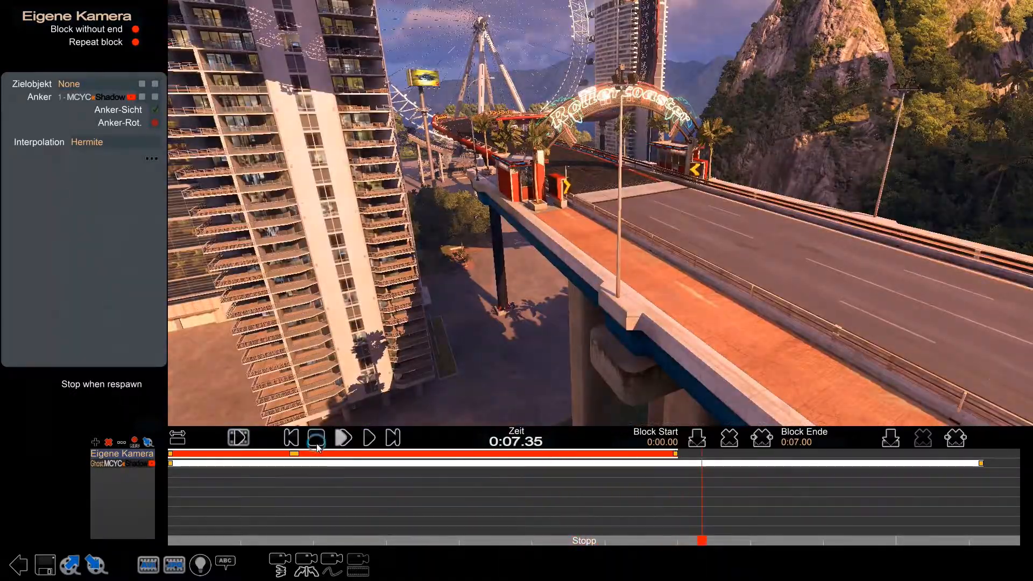
click(317, 446)
Step: Add a Tiefenschärfe track and set its start keyframe to Fokus Z 2.3218 and Linsengröße 0.074991
click(95, 441)
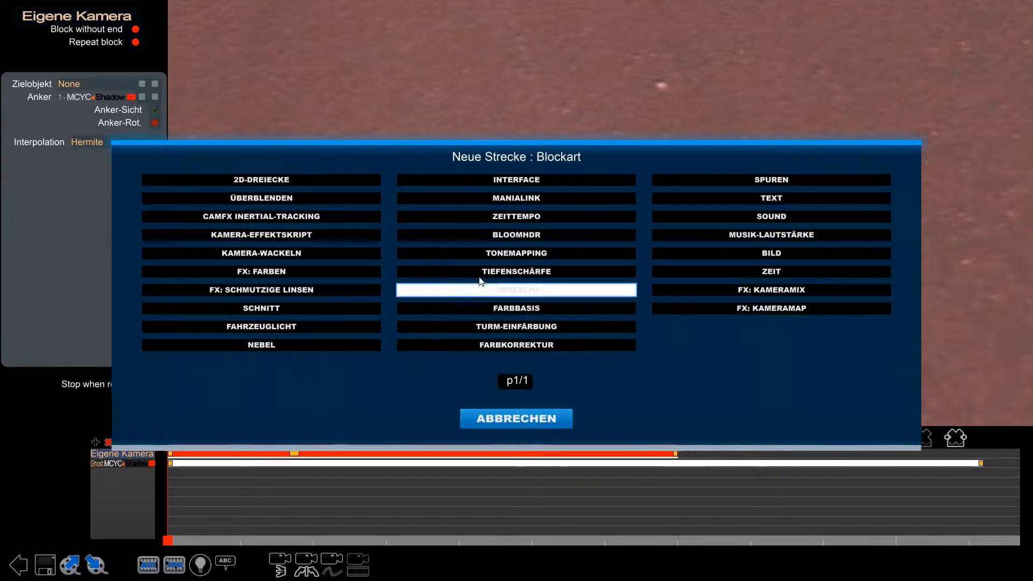
click(463, 272)
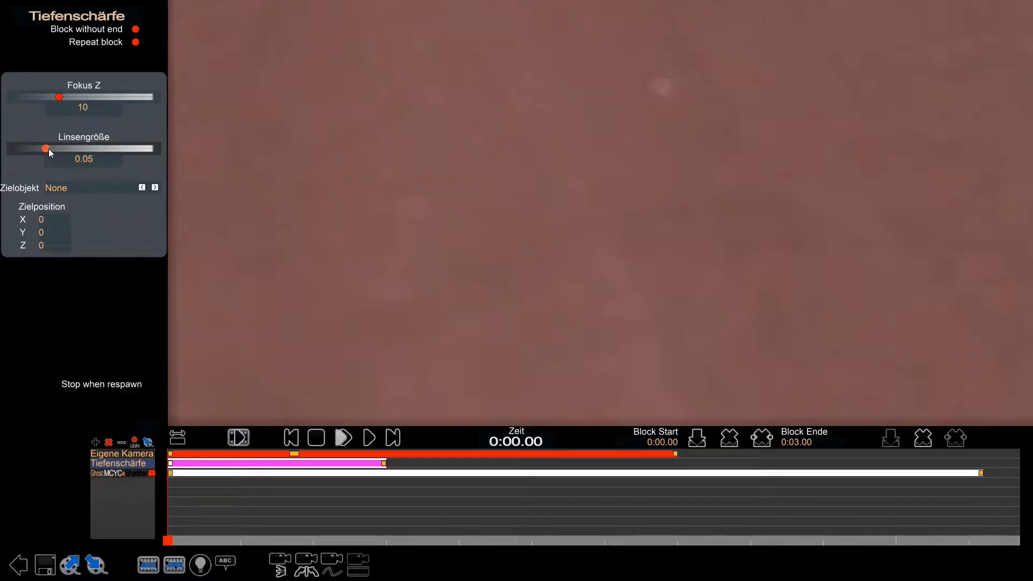
mouse_move(48, 95)
mouse_down()
mouse_move(29, 93)
mouse_move(39, 90)
mouse_up()
drag(47, 149, 85, 149)
mouse_move(38, 97)
mouse_down()
mouse_move(25, 91)
mouse_move(36, 97)
mouse_up()
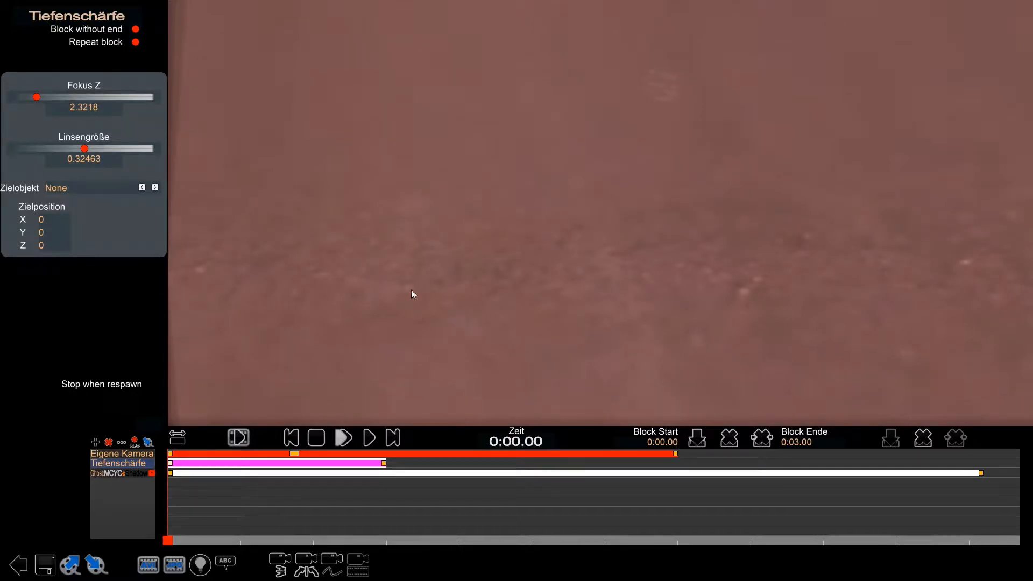
drag(84, 148, 54, 154)
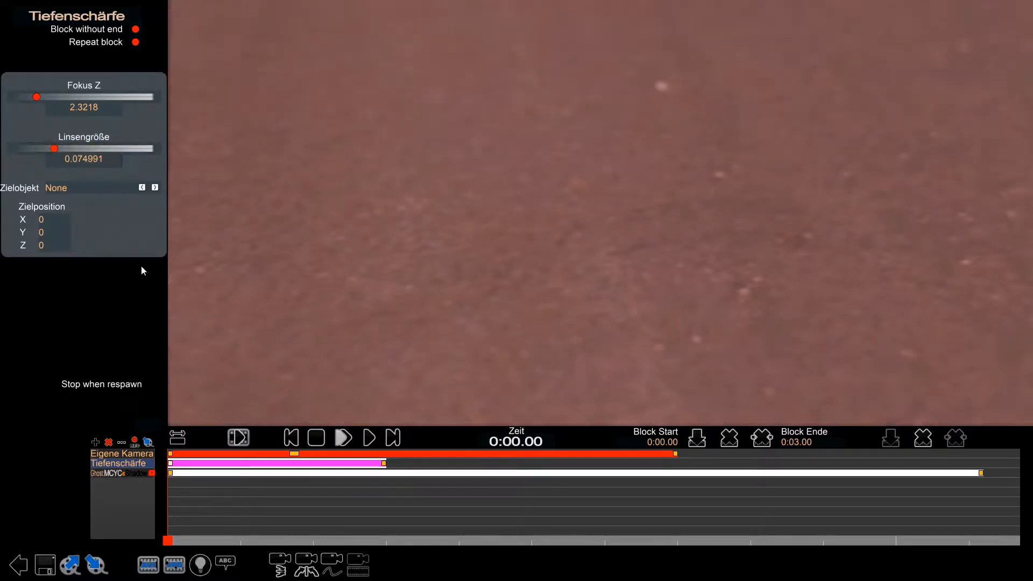
Step: Extend the depth-of-field block to 0:07.00 so that it ends flush with the camera block
drag(384, 463, 676, 463)
click(677, 466)
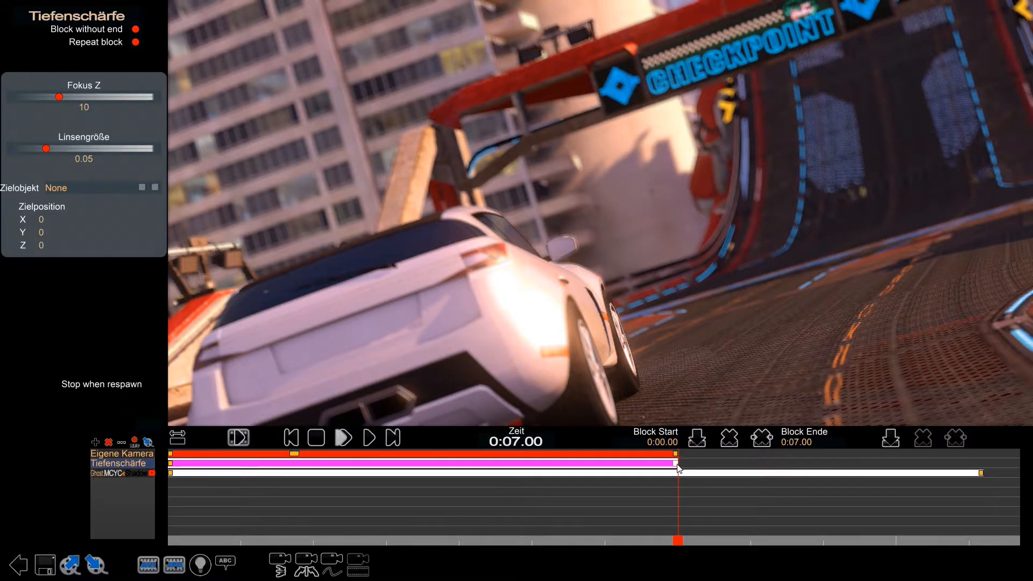
drag(677, 464, 573, 463)
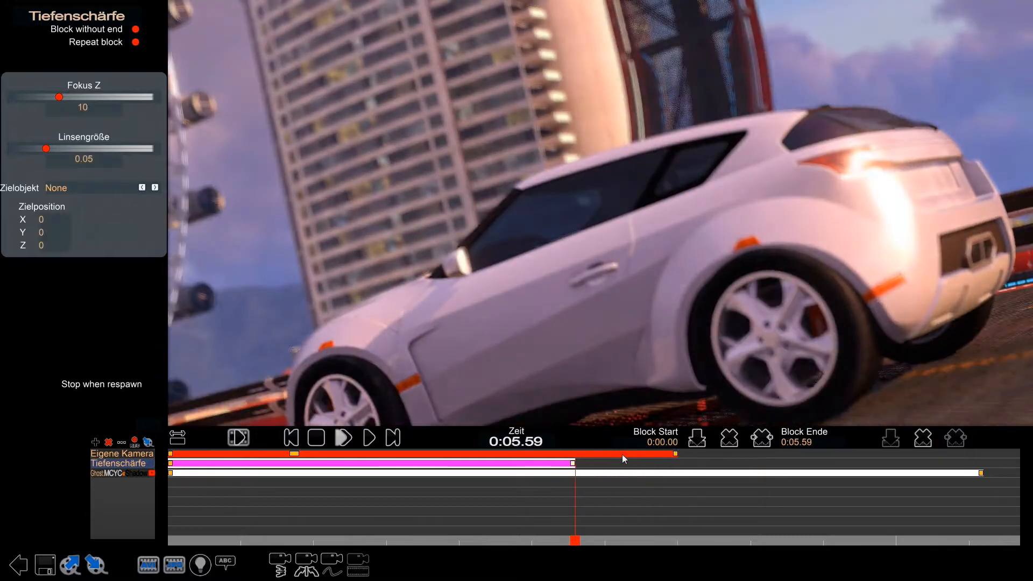
right_click(677, 453)
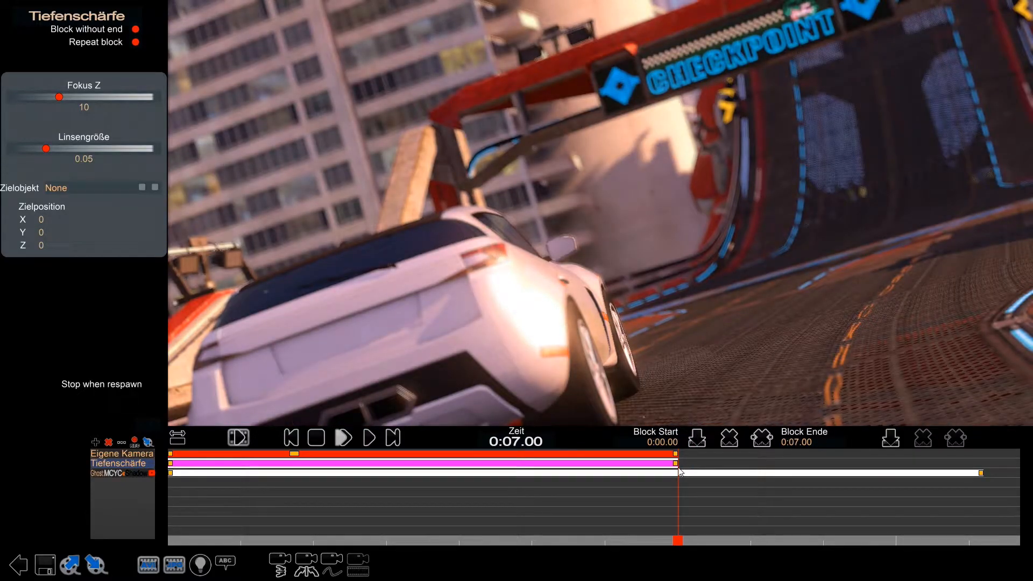
drag(677, 463, 672, 468)
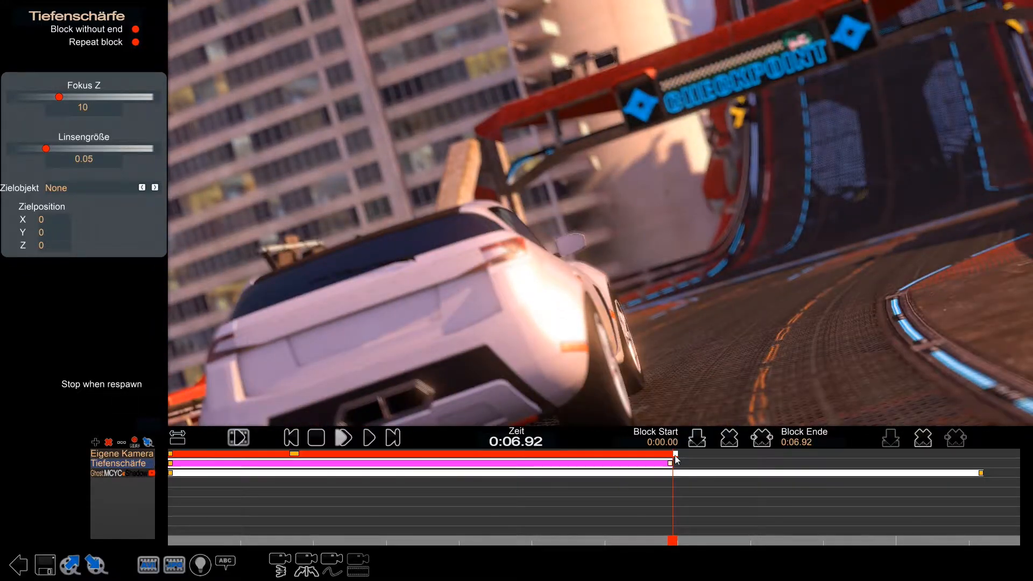
right_click(675, 455)
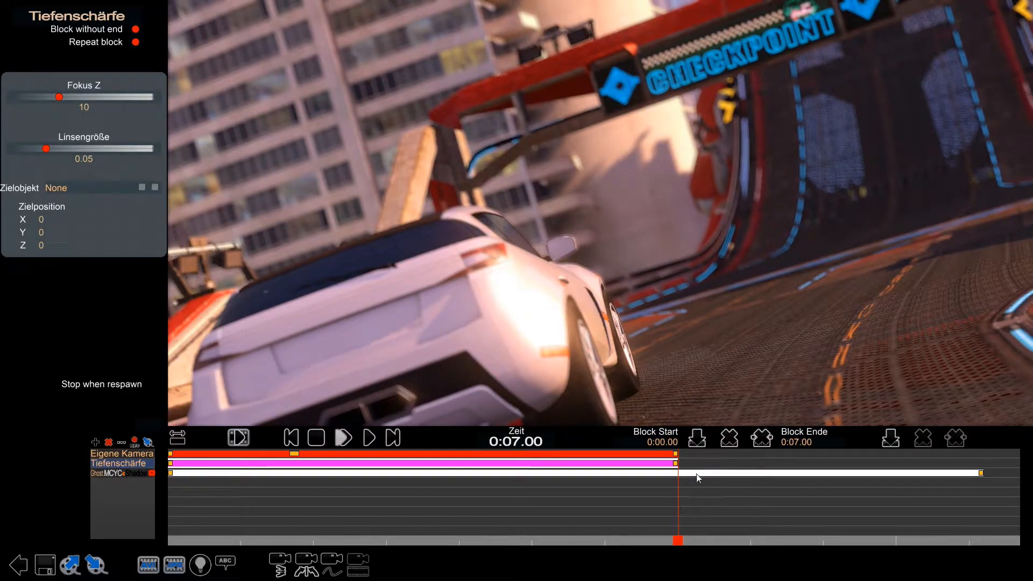
Step: Set the end depth-of-field keyframe to Fokus Z 6.6126 and Linsengröße 0.050647, focusing on the car
click(677, 464)
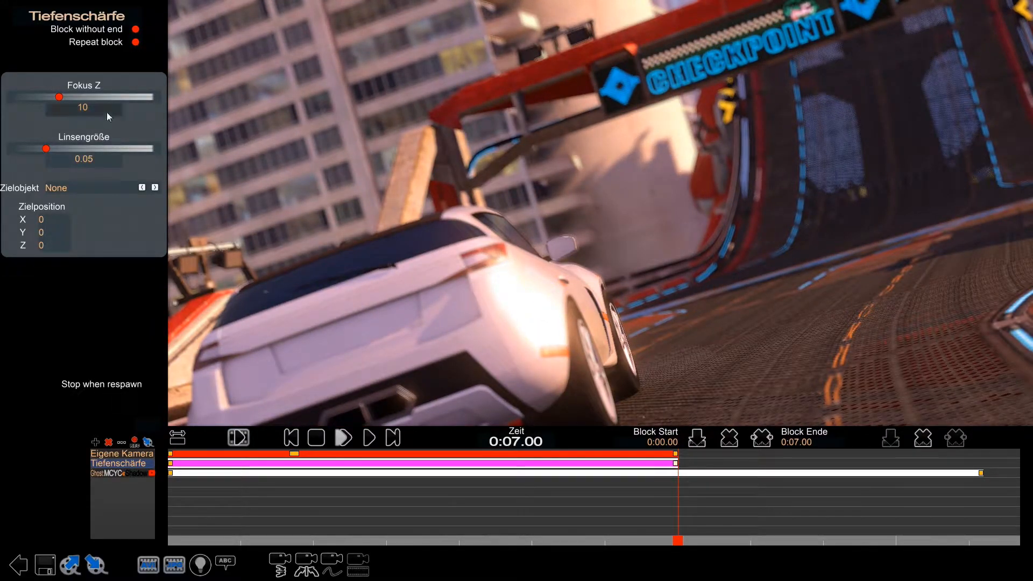
drag(59, 98, 57, 98)
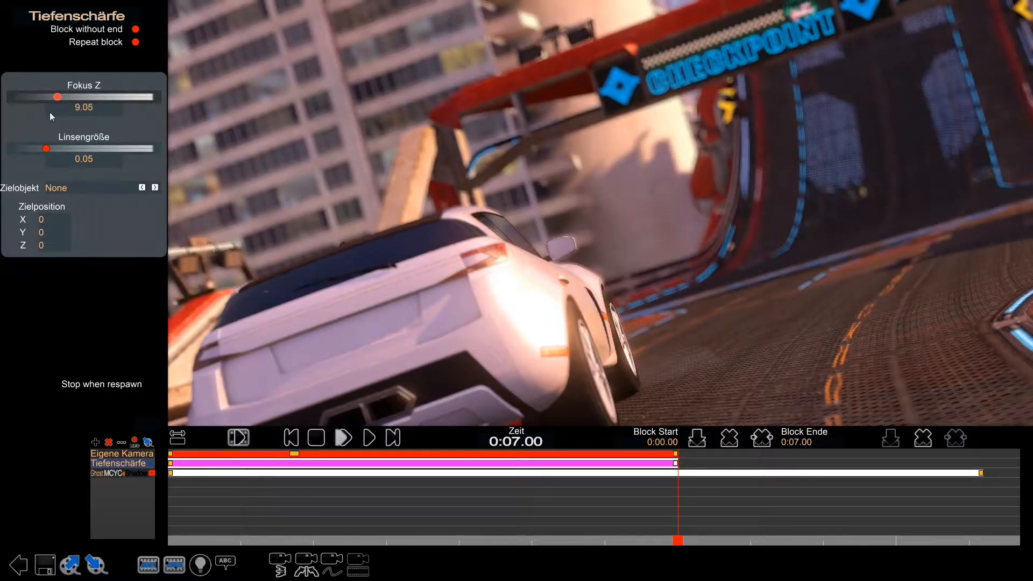
drag(44, 149, 95, 149)
drag(58, 97, 52, 97)
drag(96, 150, 47, 138)
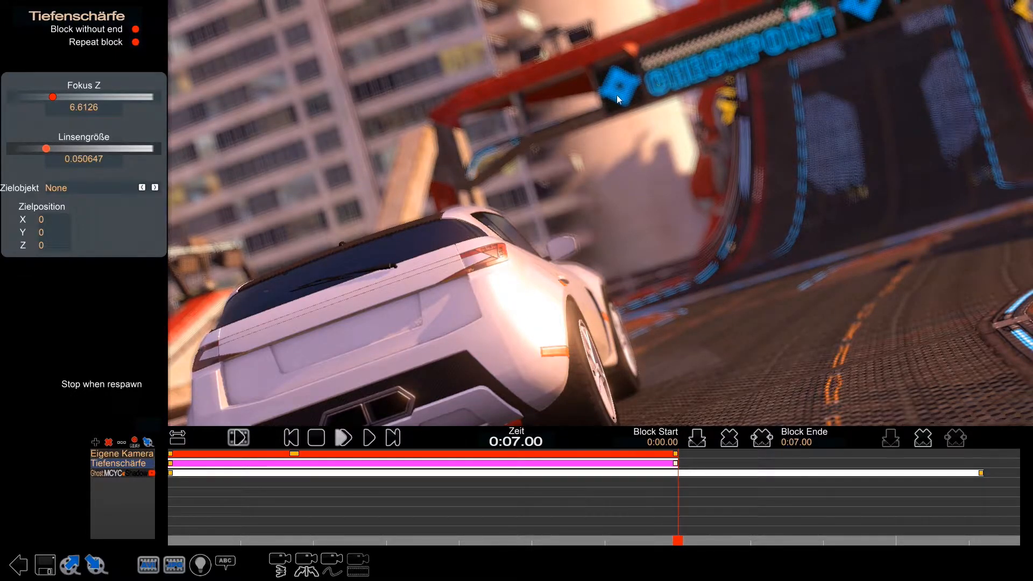
Step: Add a depth-of-field keyframe at 0:01.63 focused on the car's rear, with Fokus Z about 3.5 and a small Linsengröße
drag(169, 540, 287, 524)
click(888, 440)
drag(55, 149, 85, 149)
drag(41, 97, 43, 97)
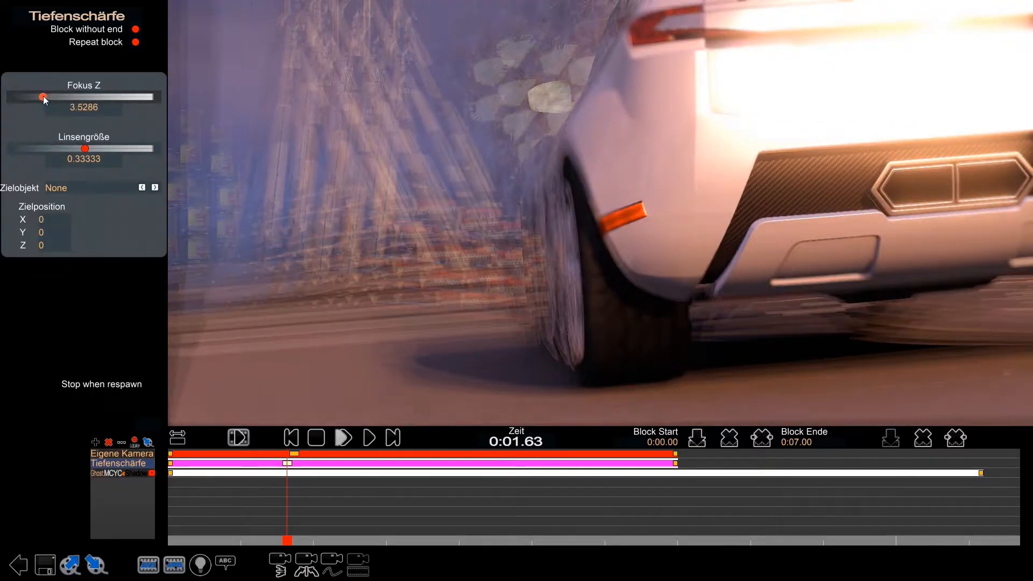
drag(79, 151, 38, 145)
Step: Add a depth-of-field keyframe at 0:04.06 focused on the background, with Fokus Z 128.26 and Linsengröße 0.056234
drag(274, 541, 459, 527)
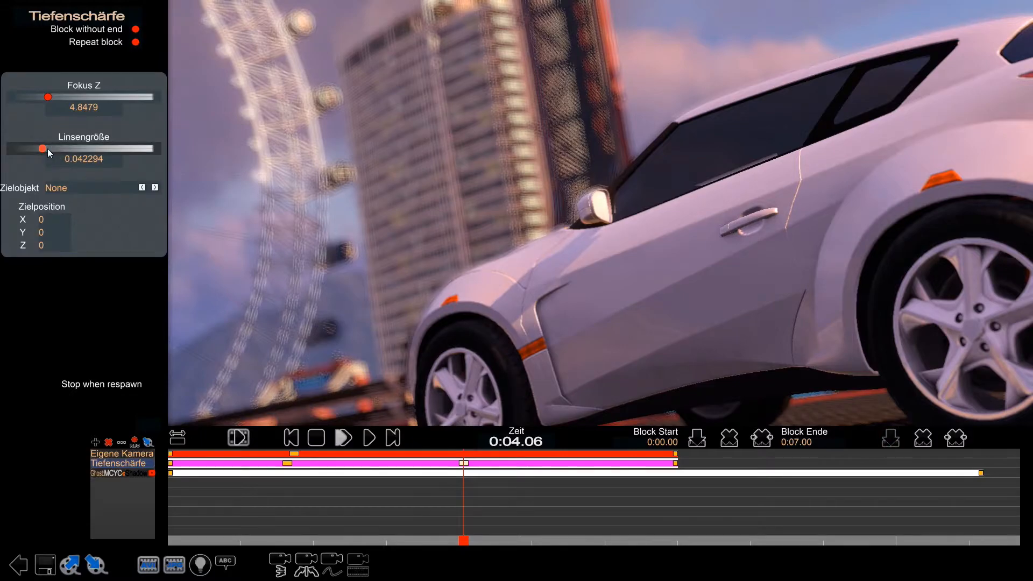
drag(49, 150, 69, 146)
drag(48, 97, 50, 94)
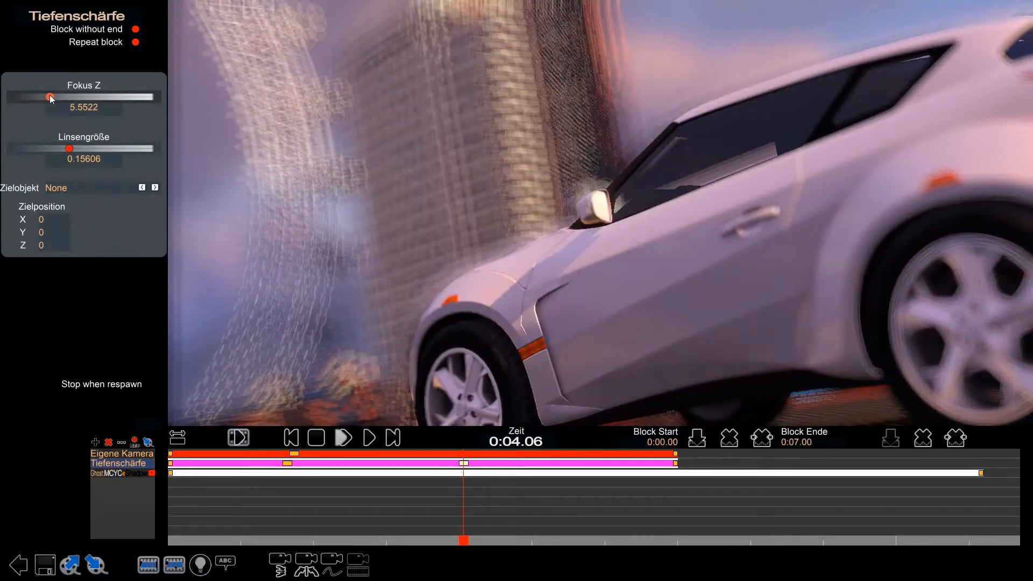
drag(66, 150, 49, 145)
drag(50, 97, 98, 101)
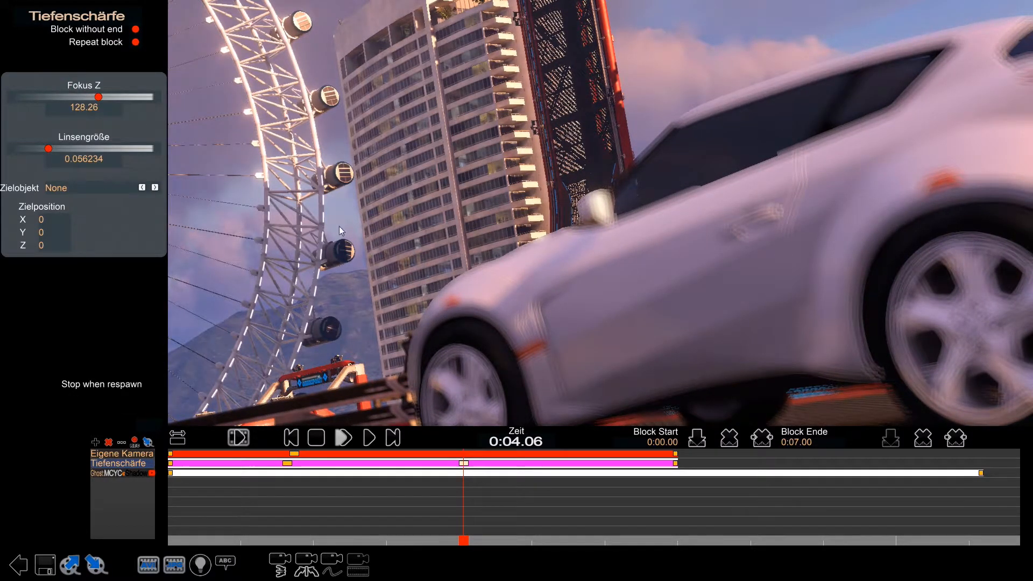
Step: Add another depth-of-field keyframe shortly after 0:04.06 and reduce Fokus Z to bring the focus back onto the car
drag(462, 541, 496, 517)
click(893, 438)
drag(88, 95, 52, 97)
Step: Replay the car shot from the beginning twice to review the focus changes
drag(494, 541, 192, 495)
click(369, 438)
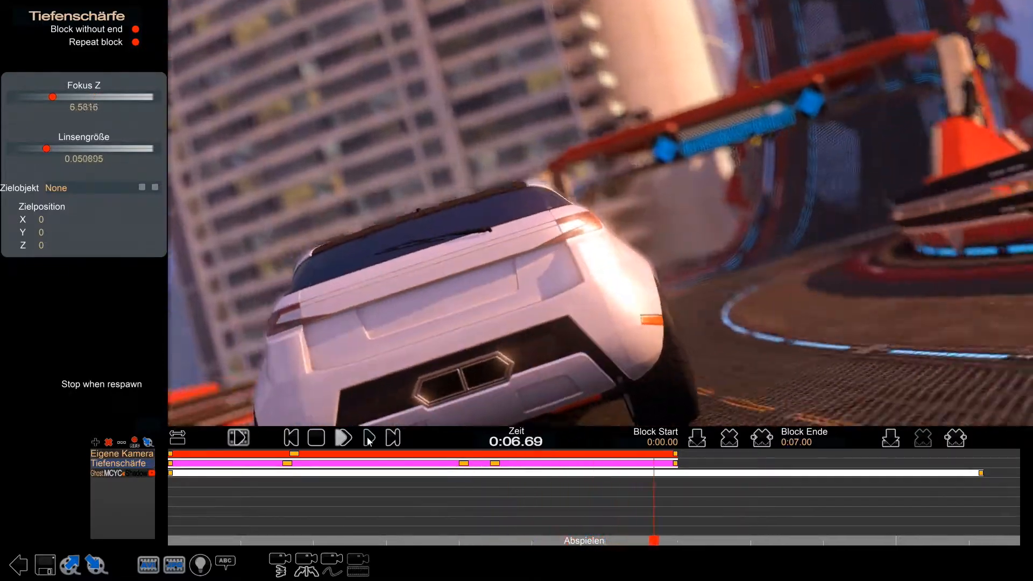
click(318, 440)
click(294, 439)
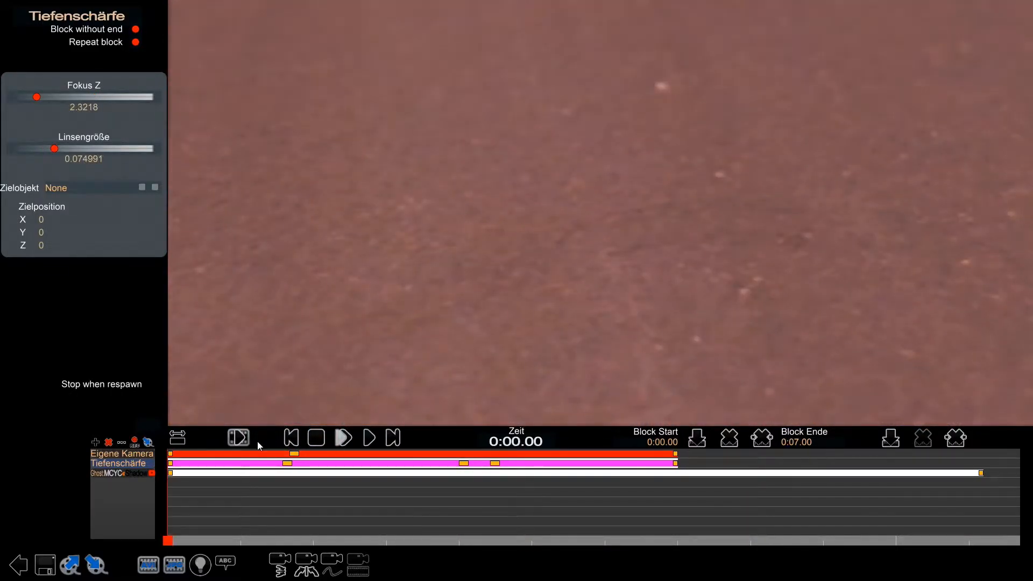
click(368, 437)
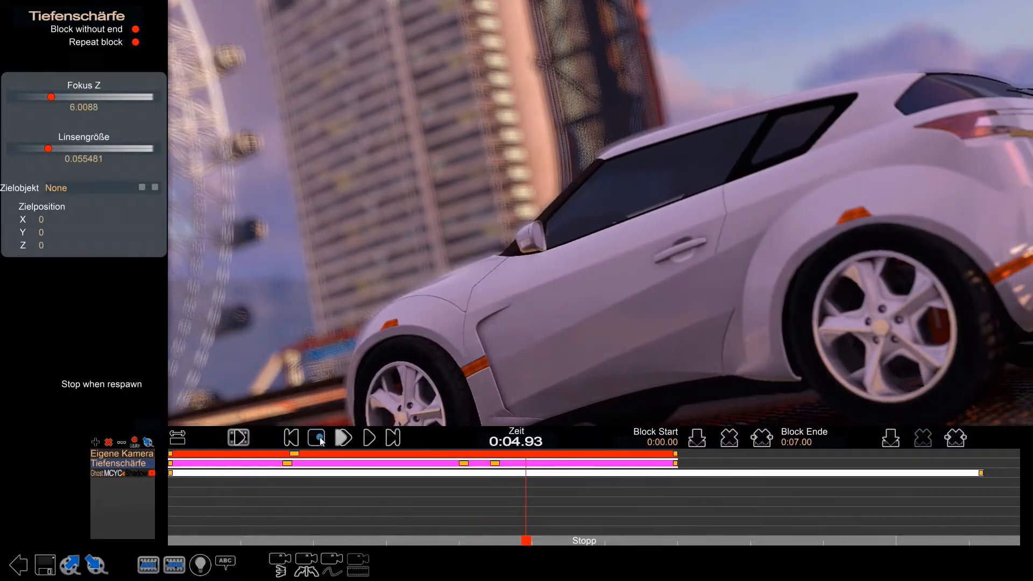
Step: Stop playback, remove the intermediate Tiefenschärfe keyframes and set the start keyframe's Zielobjekt to the ghost car
click(320, 437)
click(956, 437)
click(387, 301)
click(173, 470)
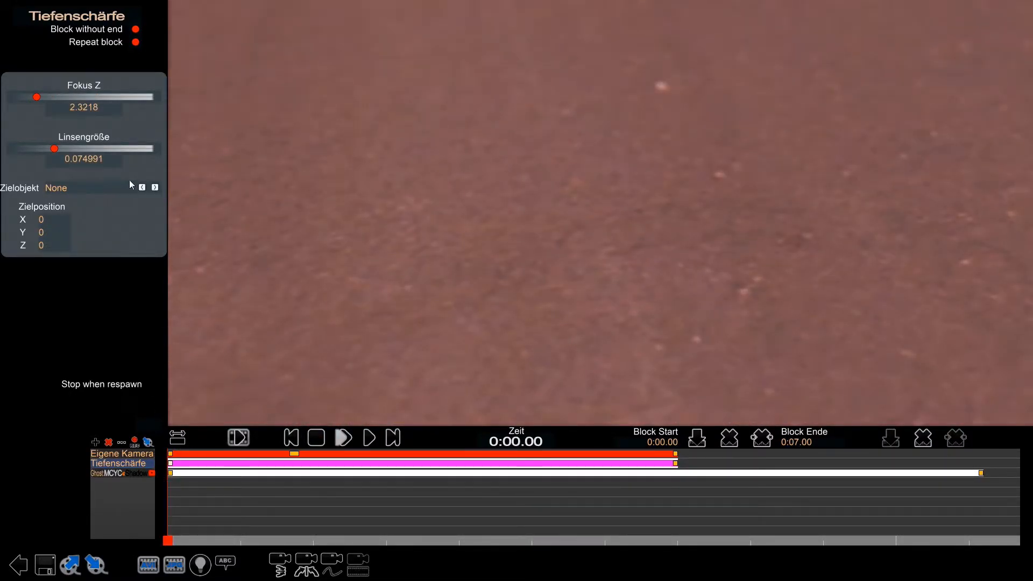
click(155, 188)
click(155, 187)
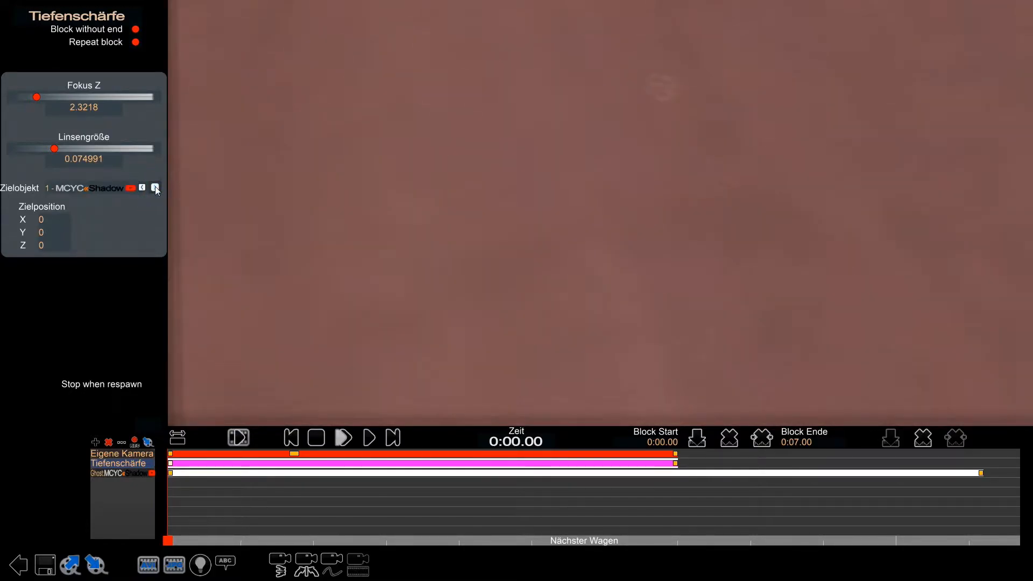
Step: Reframe the Eigene Kamera start keyframe farther behind the car so the whole car and the road ahead are in view
click(169, 454)
drag(413, 213, 417, 298)
right_drag(417, 297, 371, 268)
key(Down)
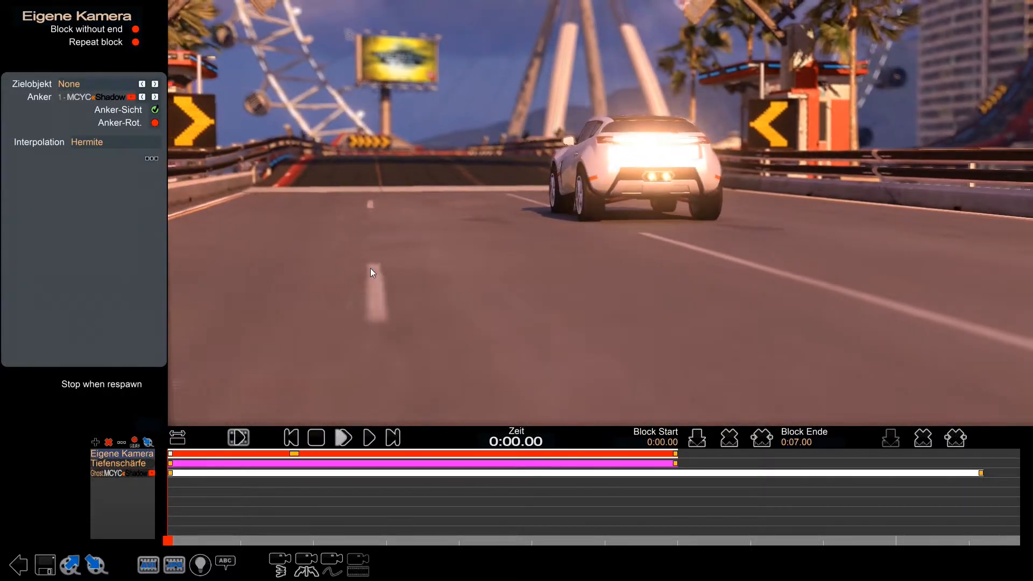
key(Right)
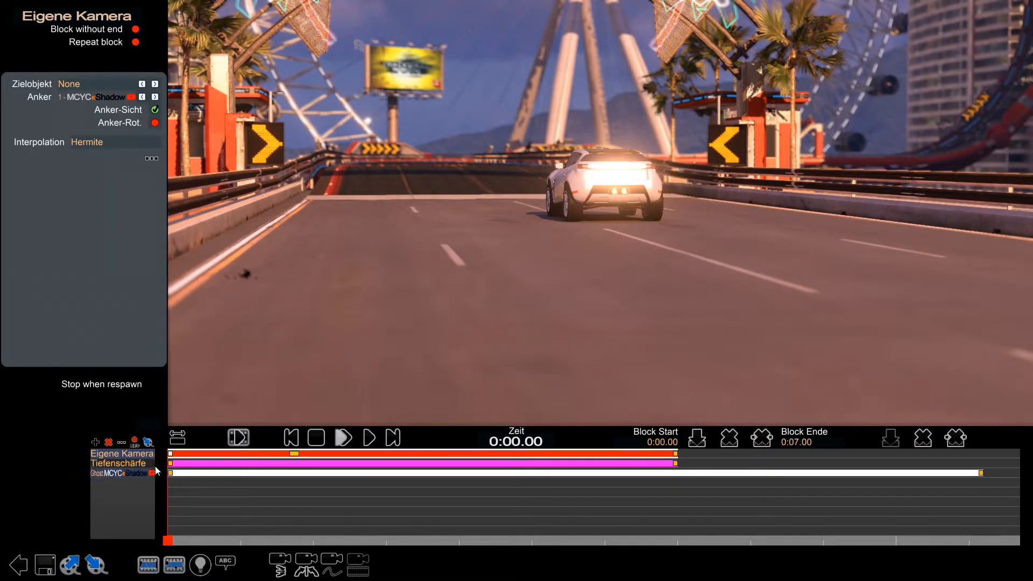
Step: Set the start keyframe's Fokus Z to 6.6126 and Linsengröße to 0.75006, comparing the focus with and without the ghost car as Zielobjekt
click(118, 464)
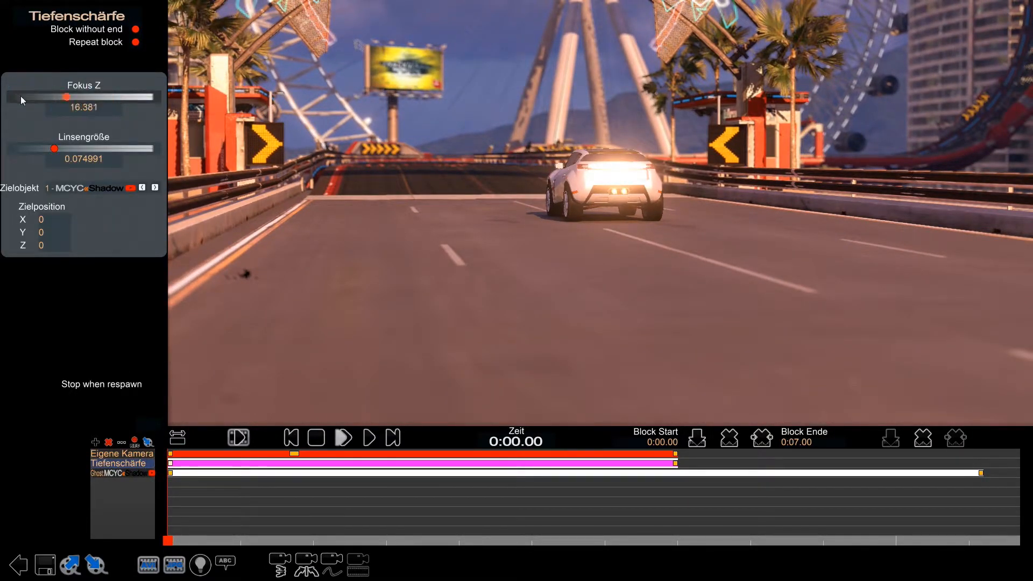
drag(54, 149, 102, 149)
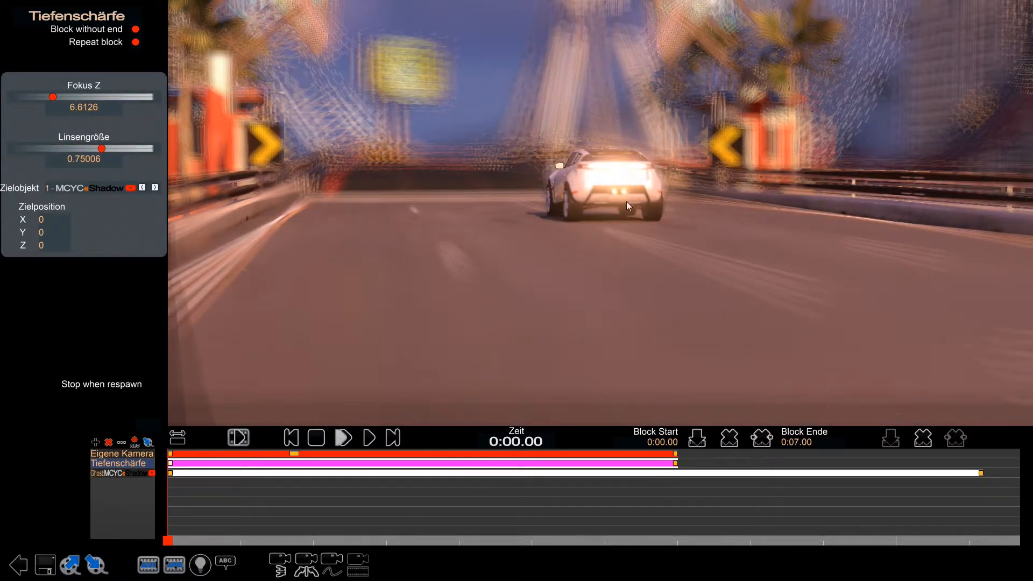
click(155, 187)
click(155, 187)
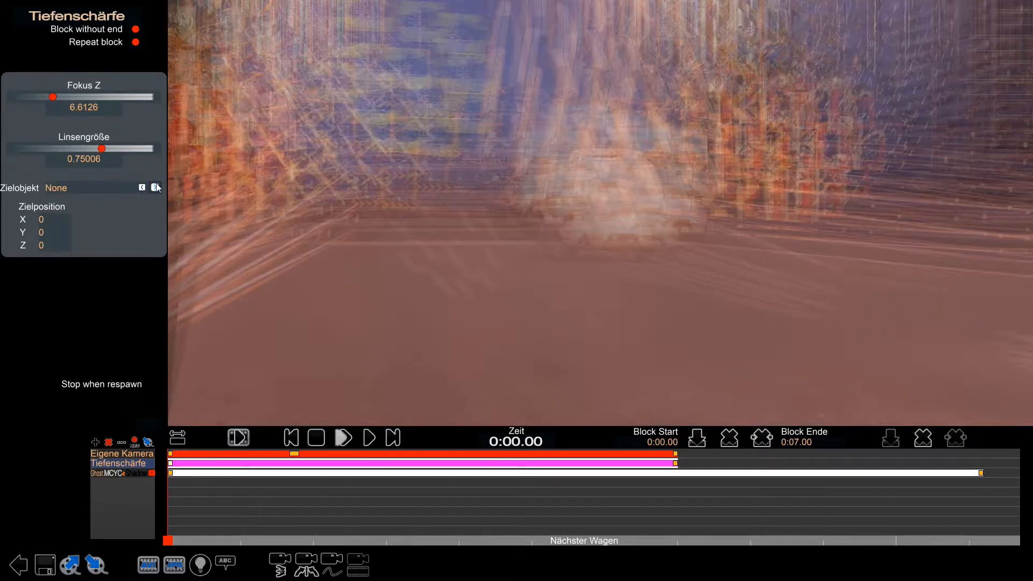
click(142, 187)
click(156, 188)
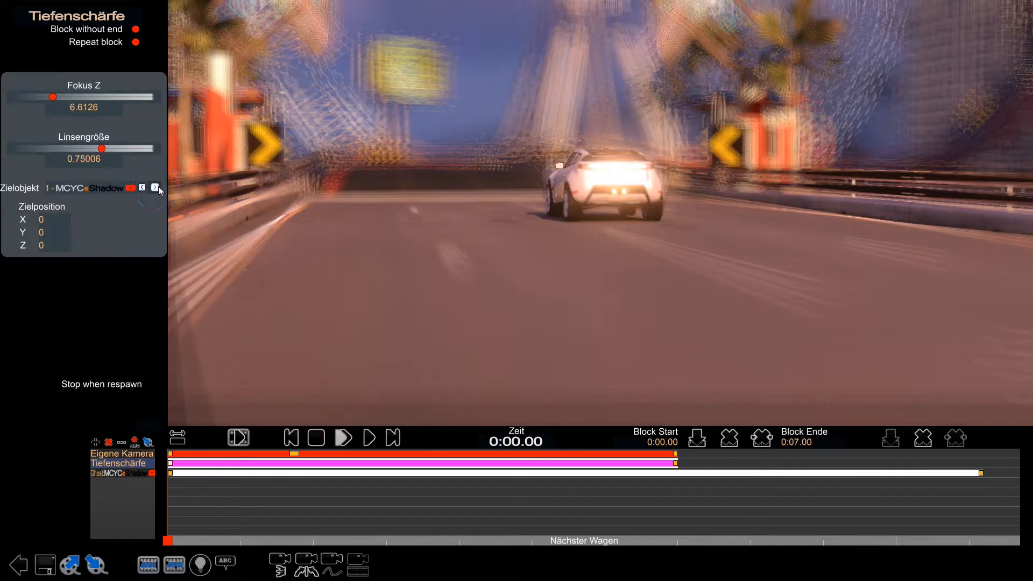
Step: Set the Tiefenschärfe end keyframe at 0:07.00 to target the ghost car with a Linsengröße of 0.27028
click(675, 474)
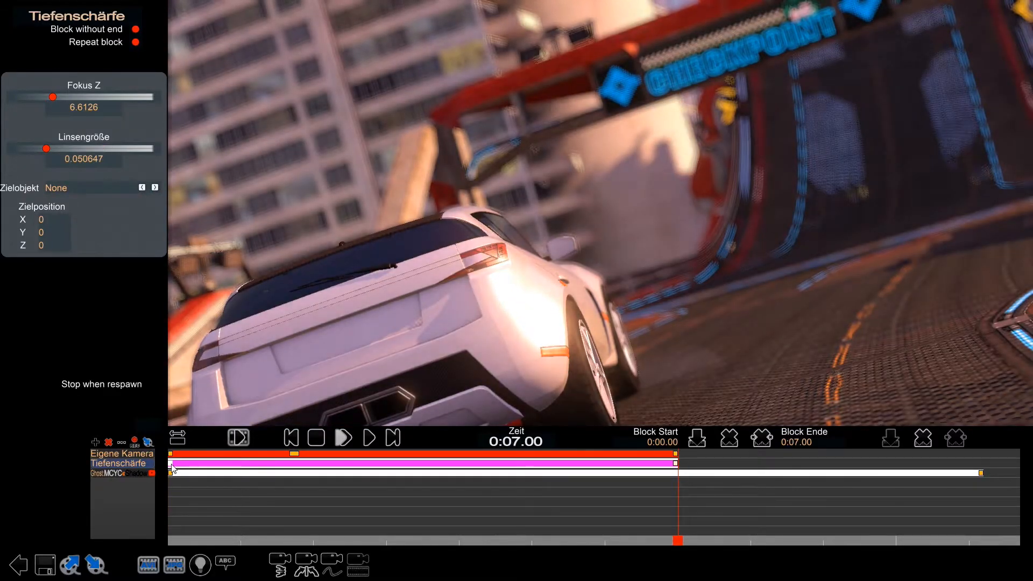
click(171, 466)
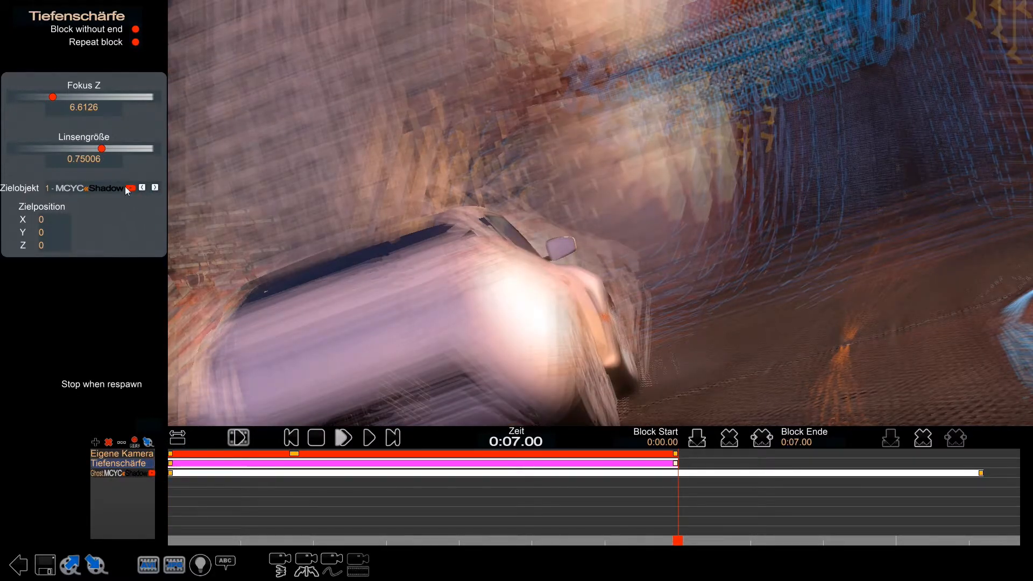
mouse_move(98, 147)
mouse_down()
mouse_move(47, 142)
mouse_move(81, 141)
mouse_up()
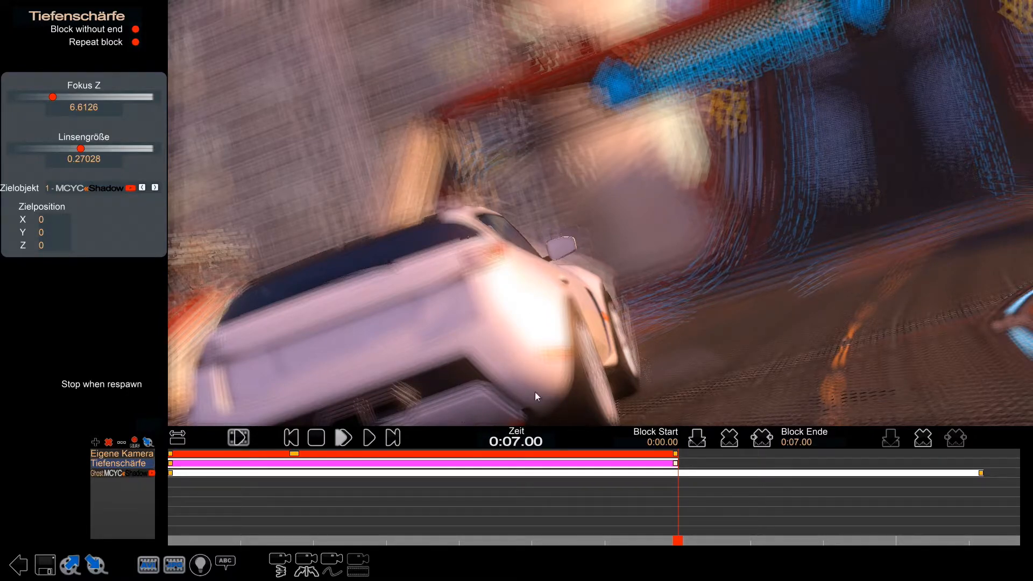
Step: Offset the end keyframe's Zielposition to X 0, Y 1 and Z -2 so the focus falls on the car's rear
click(41, 219)
key(BackSpace)
text(1)
key(Return)
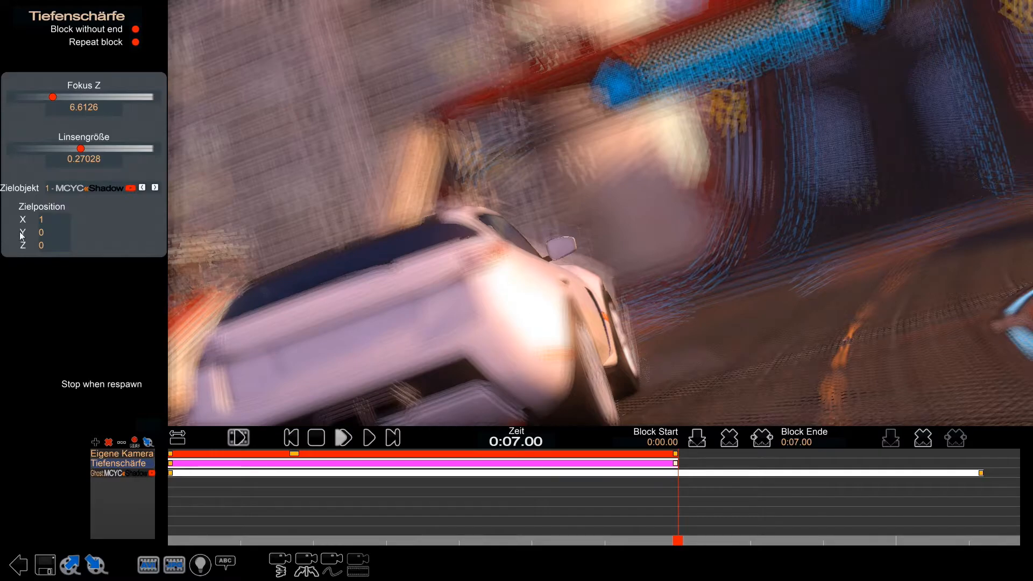
click(63, 231)
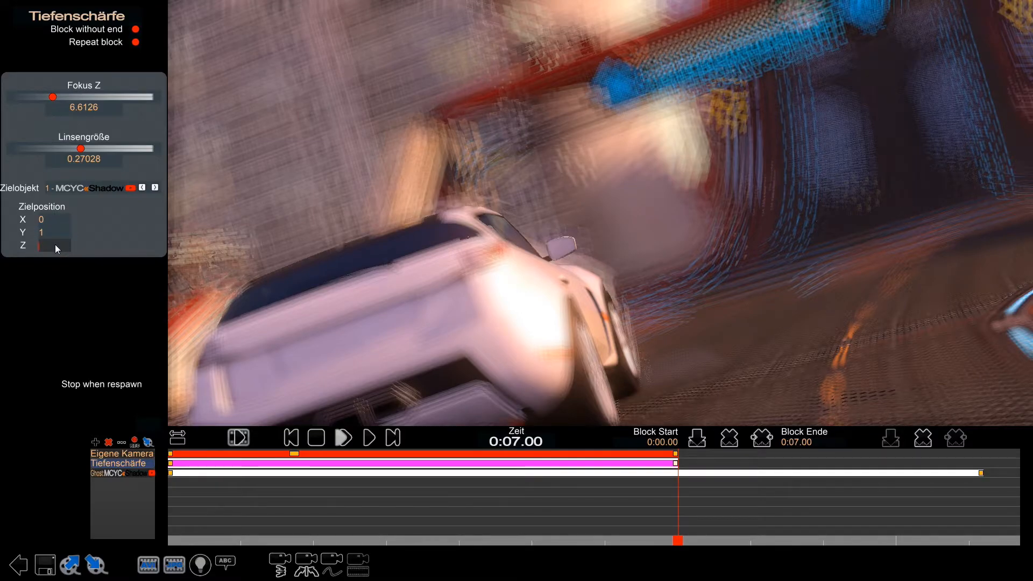
text(-2)
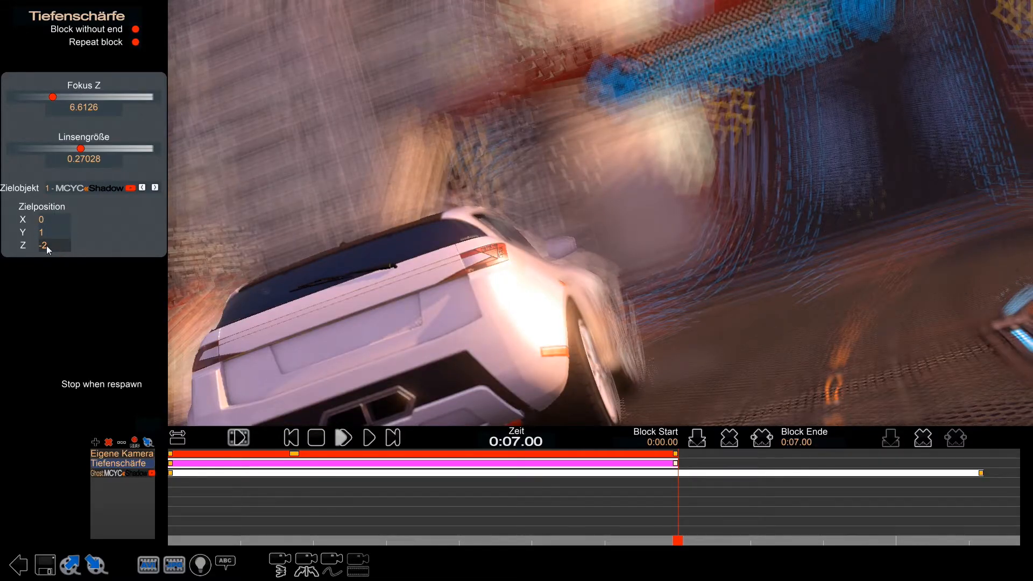
Step: Check the blur around 0:06.13 and lower the end keyframe's Linsengröße to 0.050647
drag(677, 541, 615, 498)
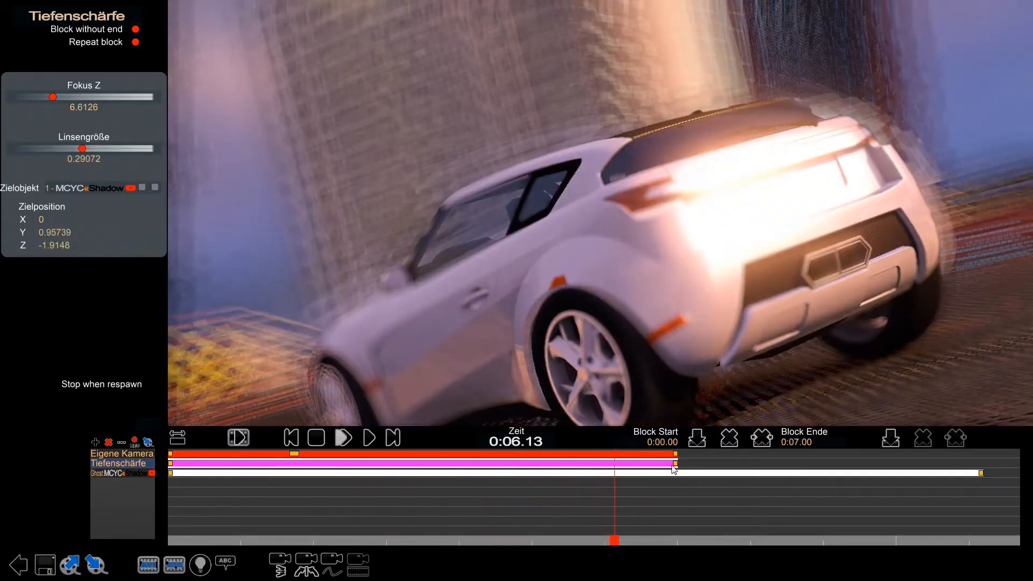
click(675, 464)
drag(82, 149, 47, 144)
click(677, 539)
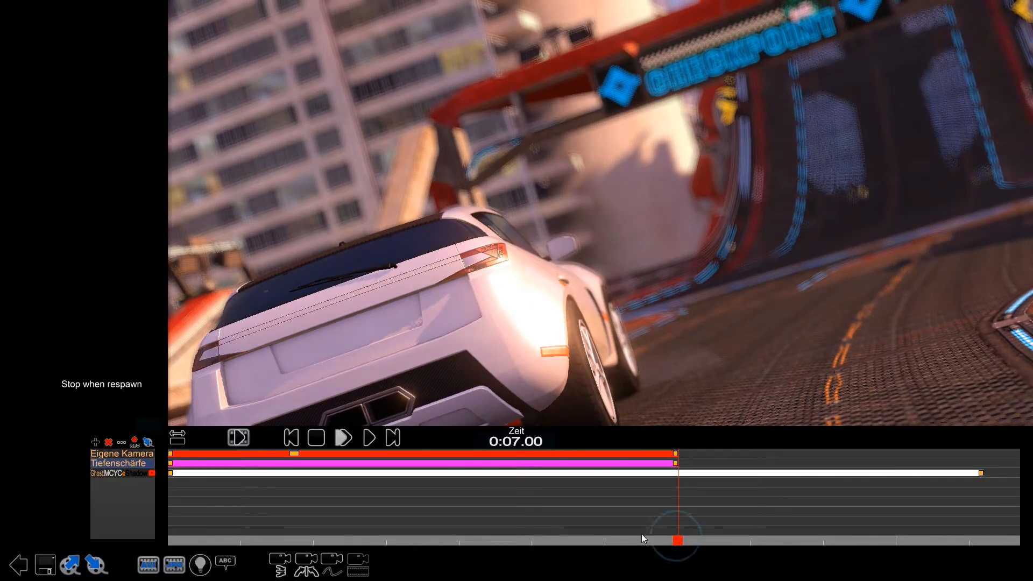
Step: Add a Tiefenschärfe keyframe at 0:04.57 with Zielposition 0, 1, -2 and Linsengröße 0.029243
drag(681, 542, 507, 478)
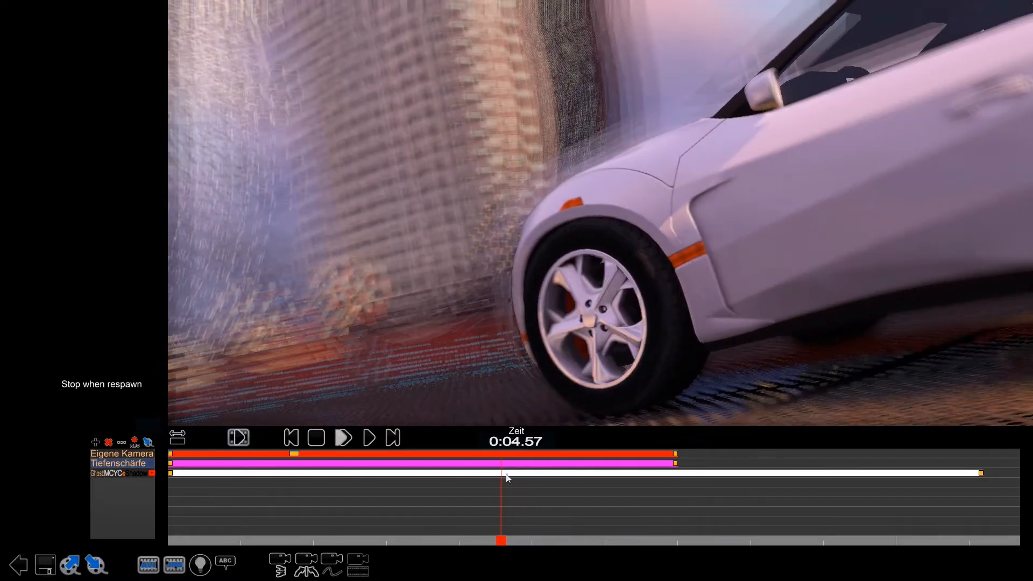
click(554, 466)
click(46, 159)
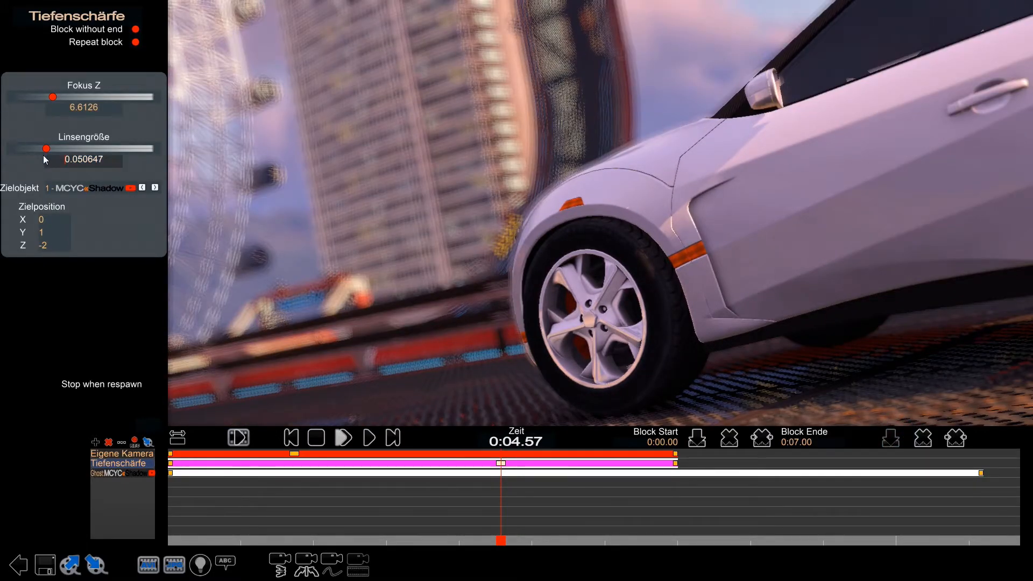
mouse_move(46, 149)
mouse_down()
mouse_move(68, 148)
mouse_move(35, 145)
mouse_up()
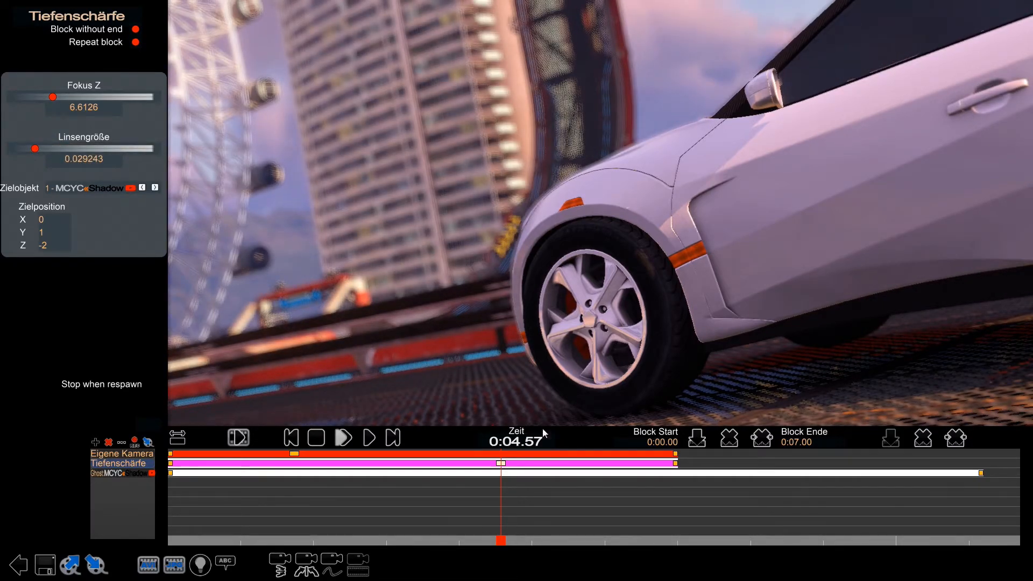
Step: Add a Tiefenschärfe keyframe at 0:01.70 with Linsengröße 0.046838 and set the start keyframe's Linsengröße to 0.17327
drag(491, 547, 295, 487)
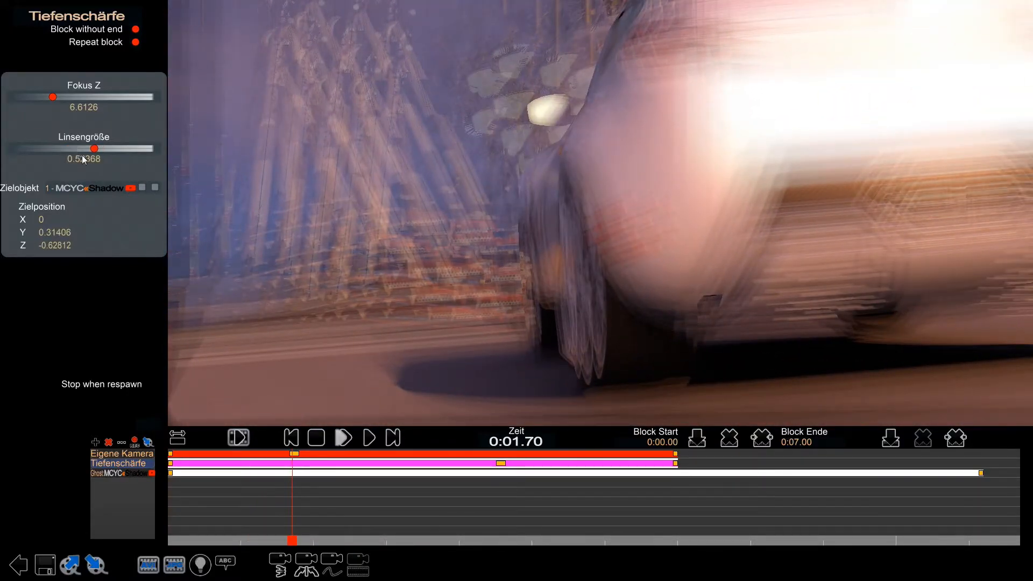
drag(94, 148, 45, 146)
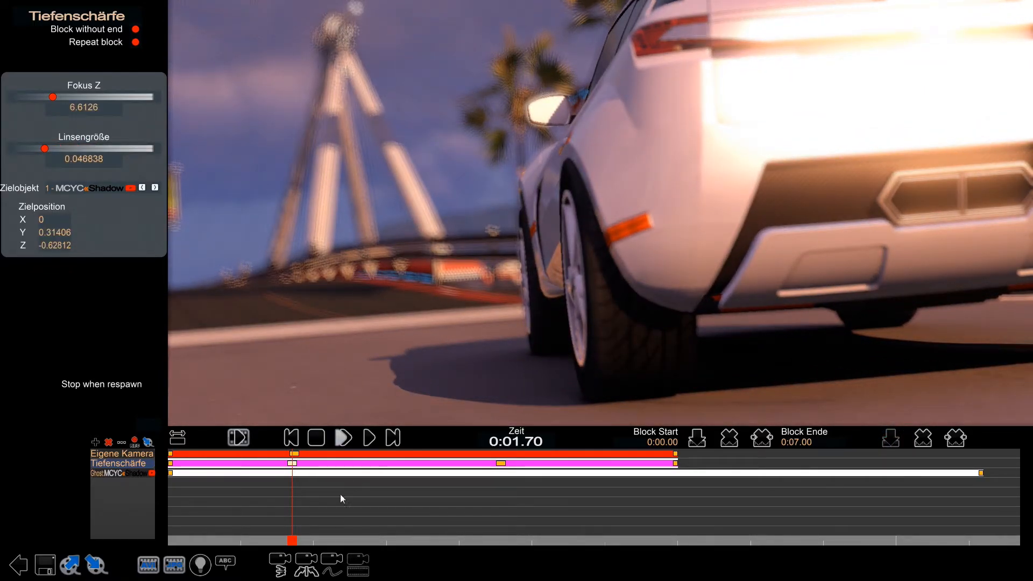
drag(295, 539, 138, 516)
mouse_move(101, 149)
mouse_down()
mouse_move(115, 151)
mouse_move(43, 143)
mouse_move(81, 149)
mouse_up()
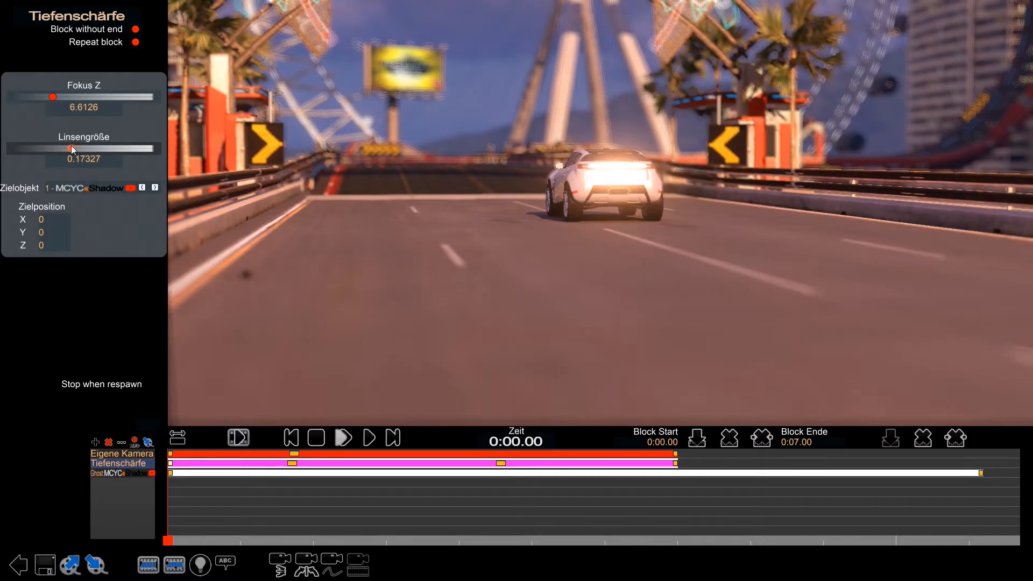
Step: Play the car shot from the start to review the target-based focus, and return to 0:00.00
click(370, 446)
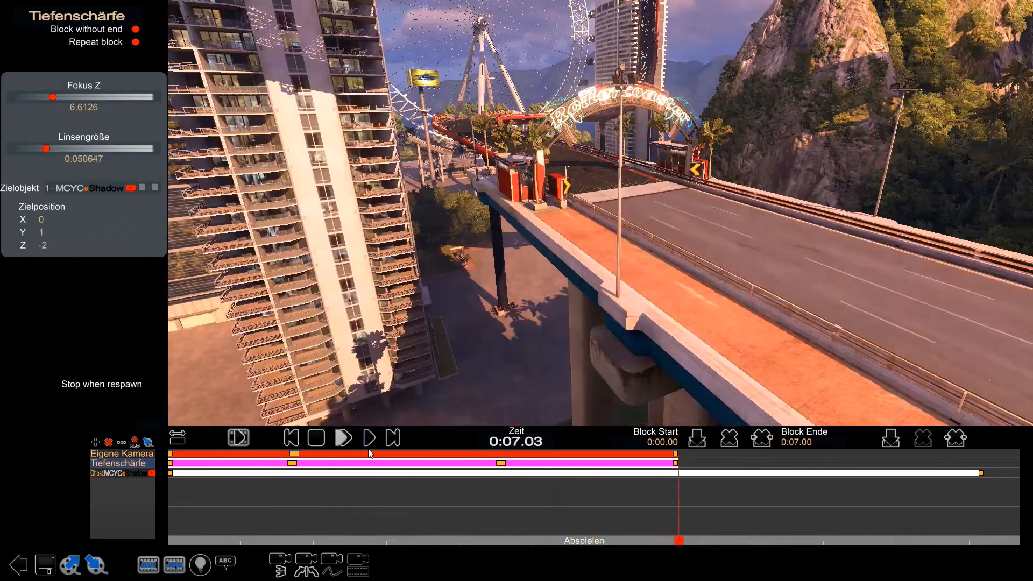
click(316, 438)
click(291, 438)
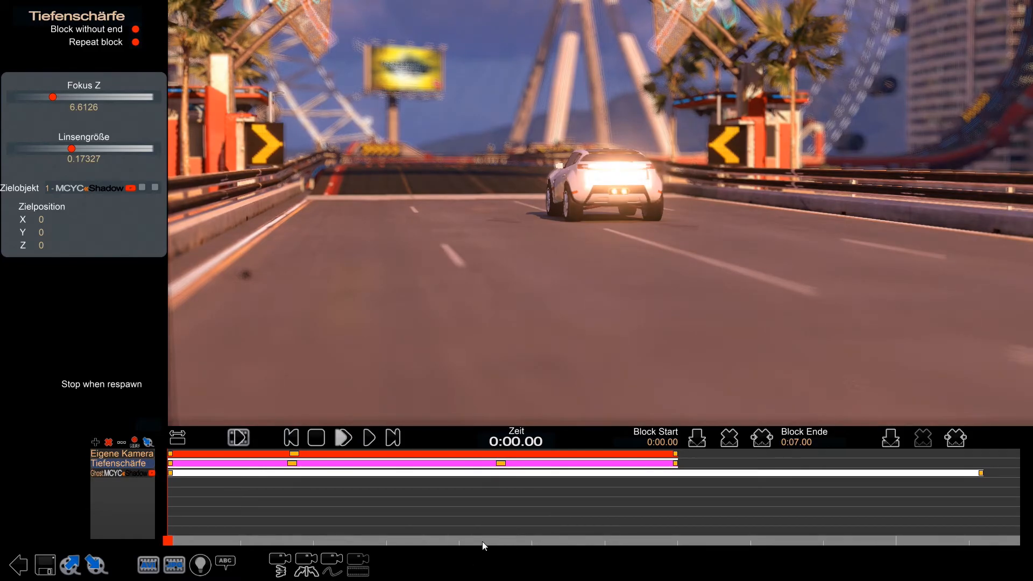